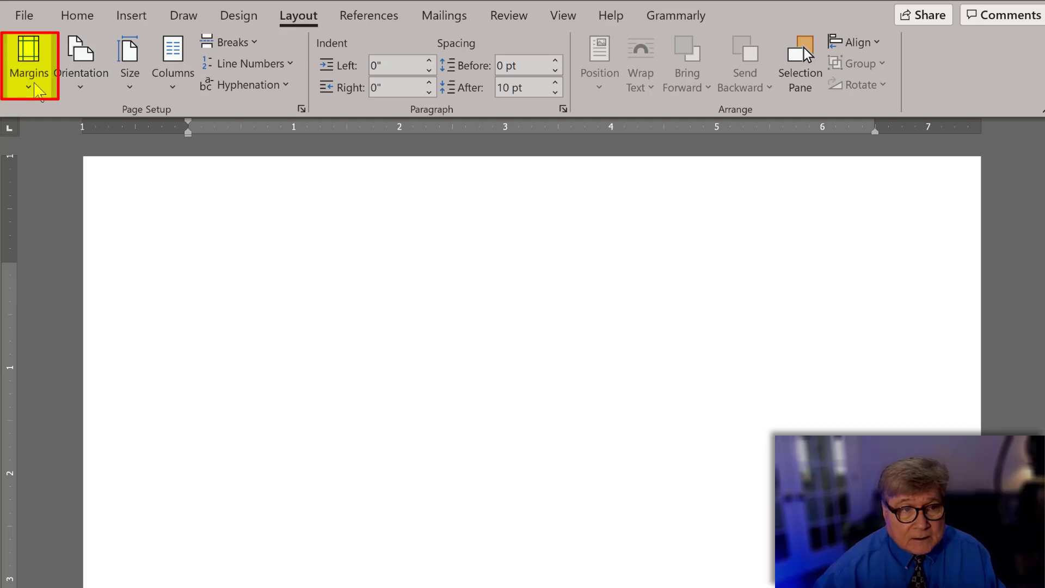
Step: Set the page margins to the Normal preset of 1" on every side
click(28, 87)
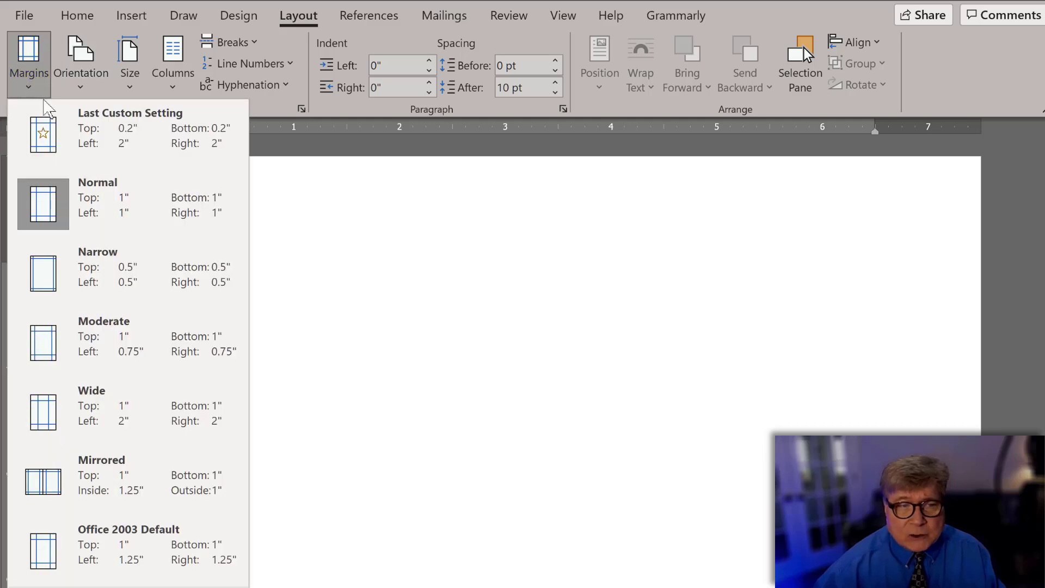
click(154, 214)
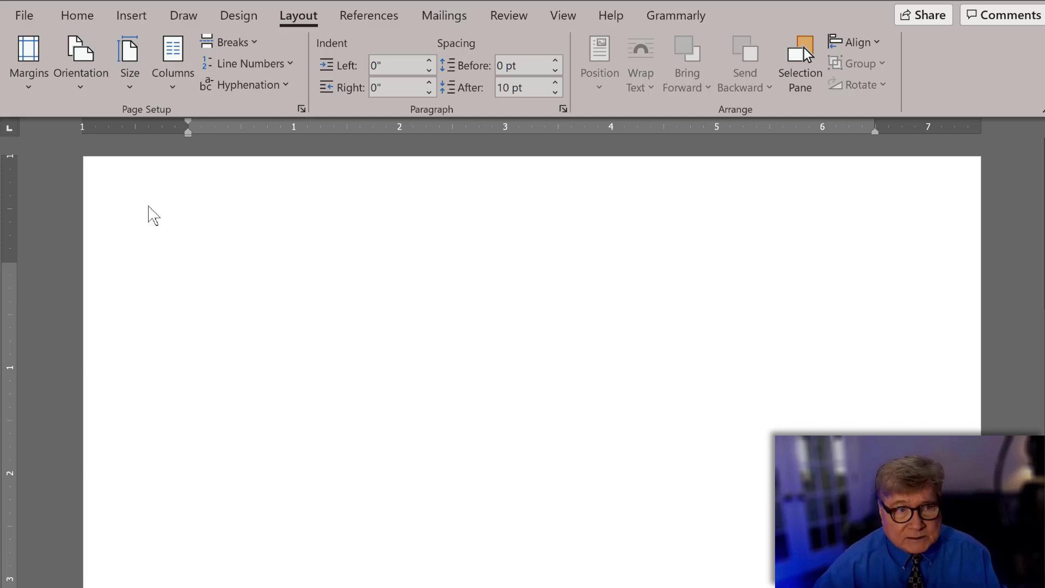
Step: Make Calibri, Regular, 11 pt the default font for all documents based on the Normal.dotm template
click(80, 17)
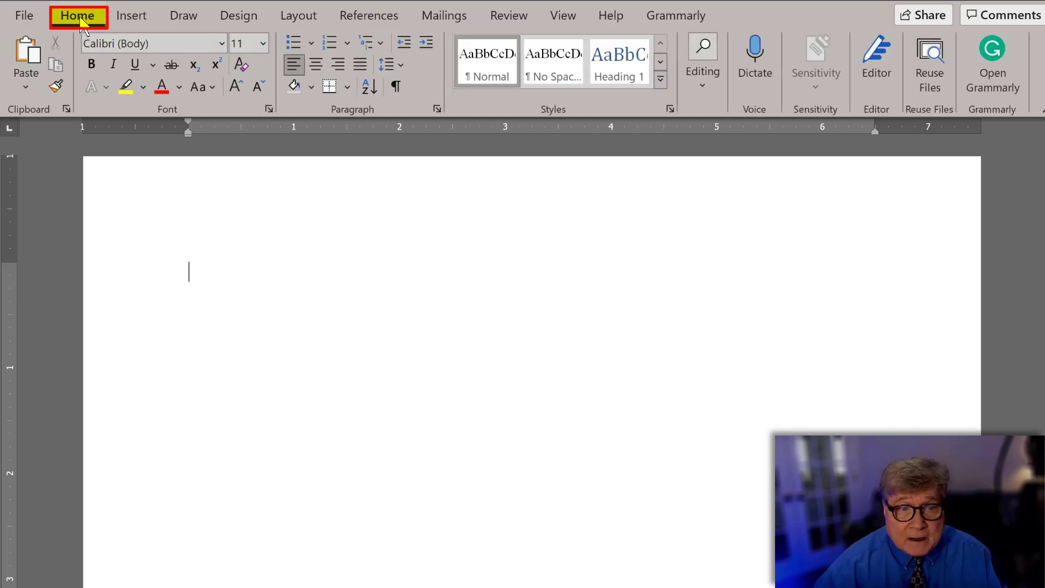
click(269, 111)
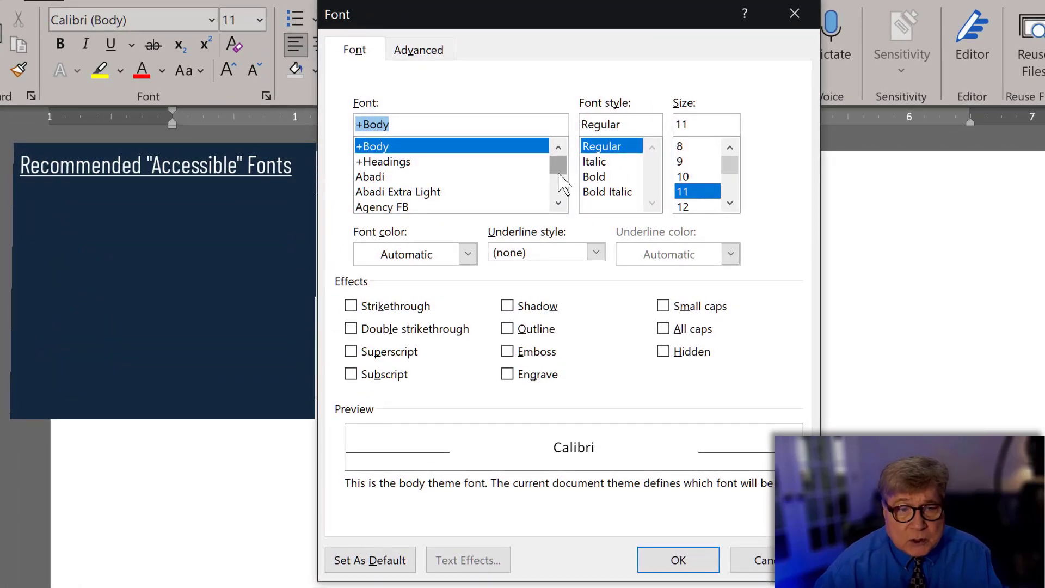
scroll(558, 165, down, 10)
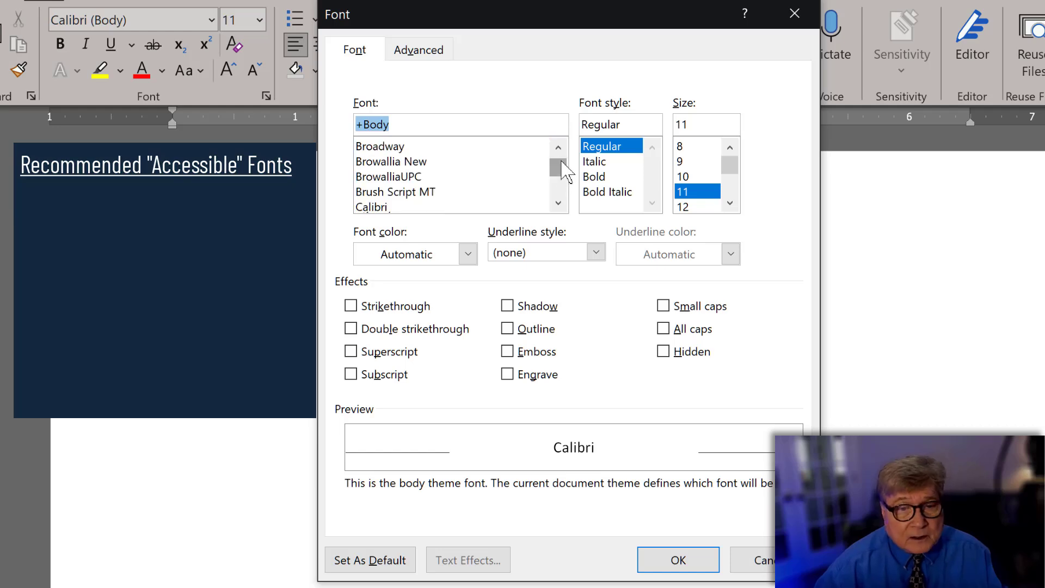
click(377, 208)
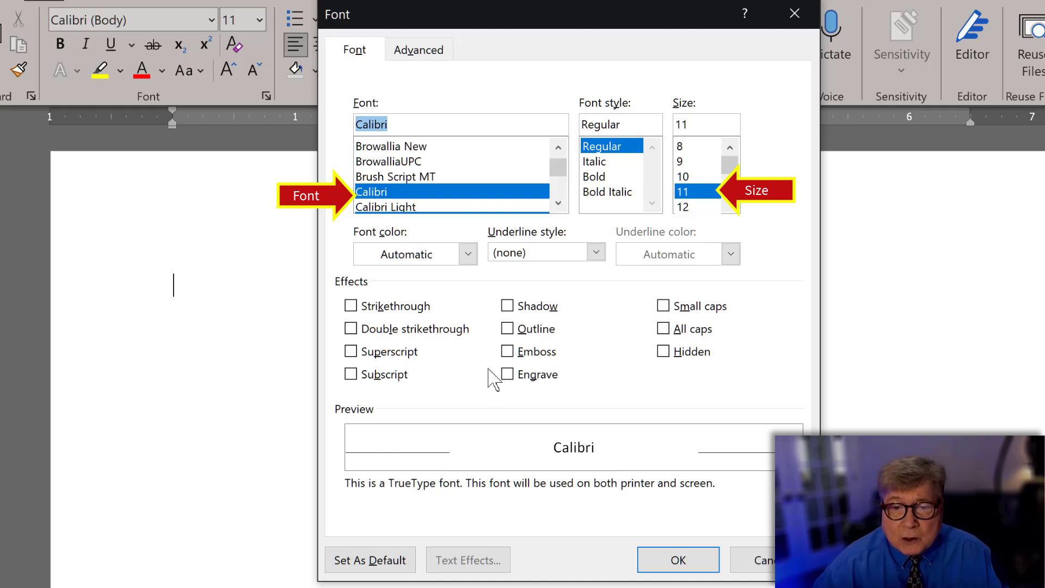
click(610, 145)
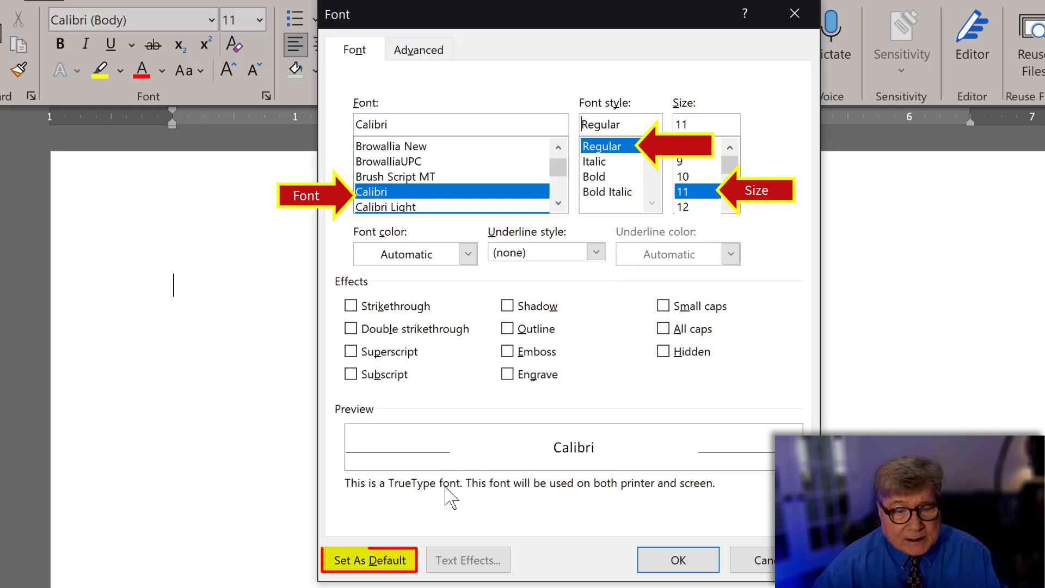
click(366, 561)
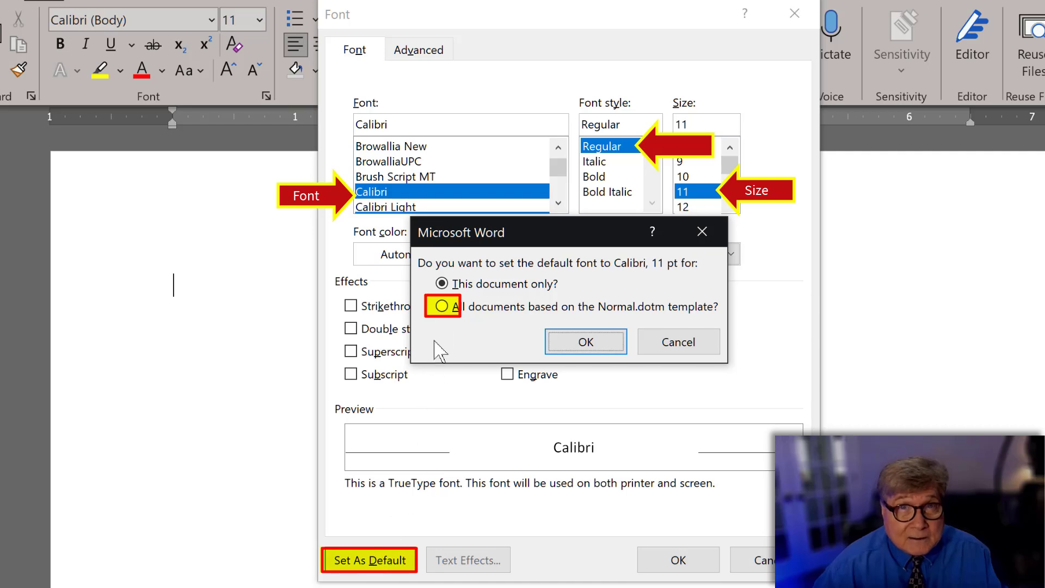
click(441, 307)
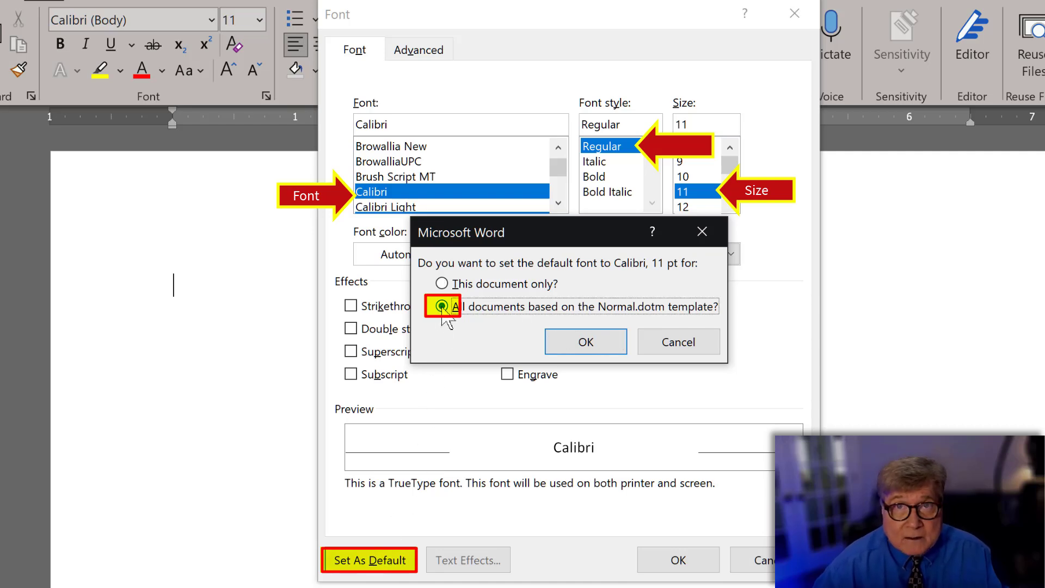
click(581, 343)
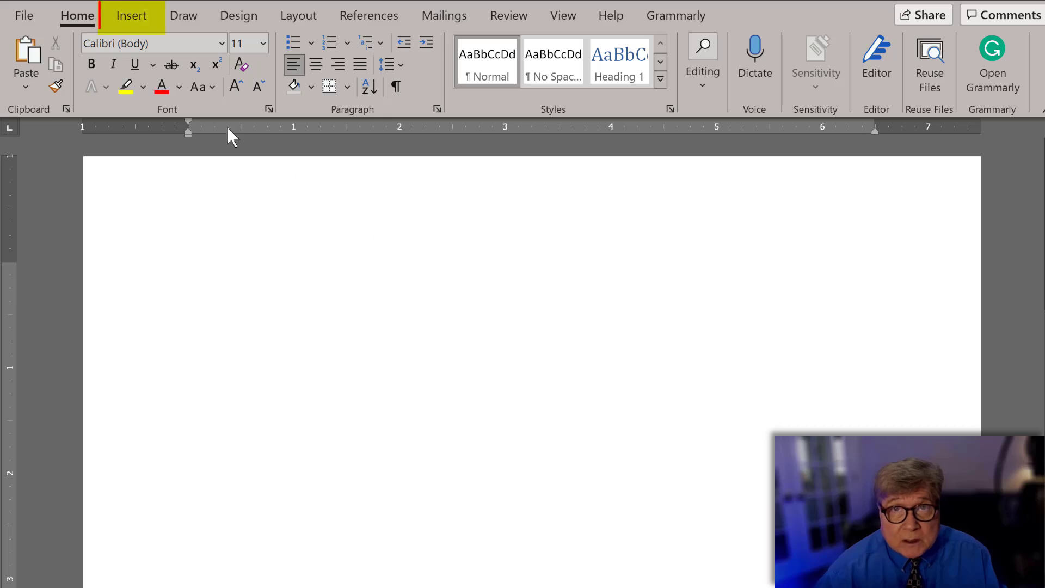
Step: Add a right-aligned Plain Number 3 page number at the top of the page and check its font before leaving the header
click(128, 21)
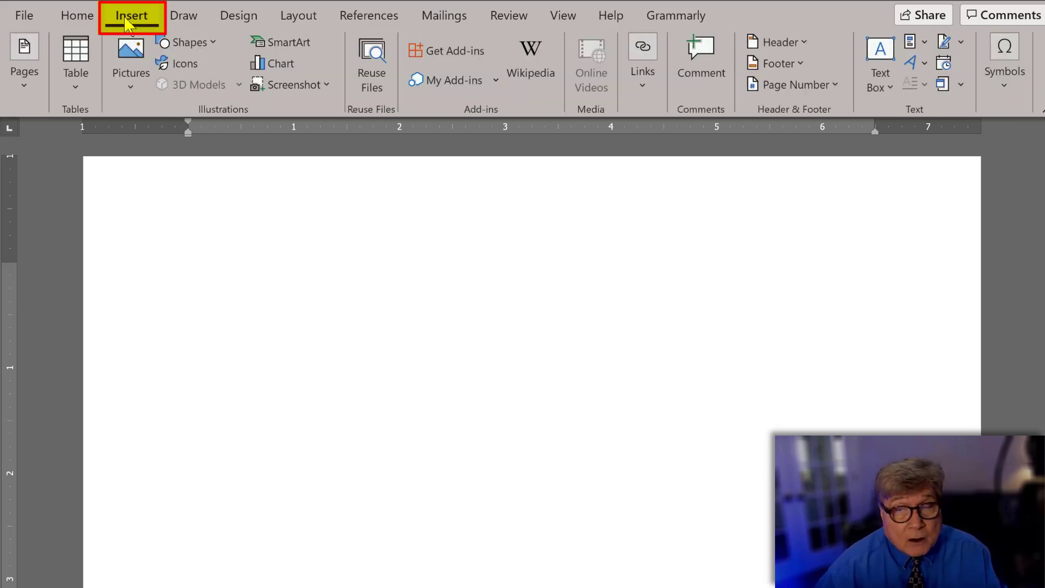
click(838, 89)
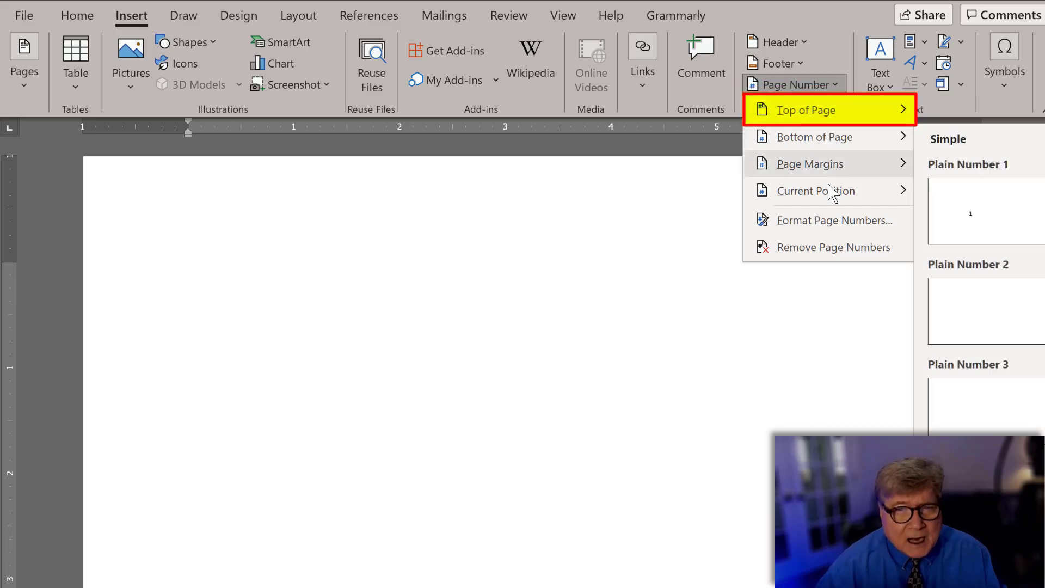
click(980, 364)
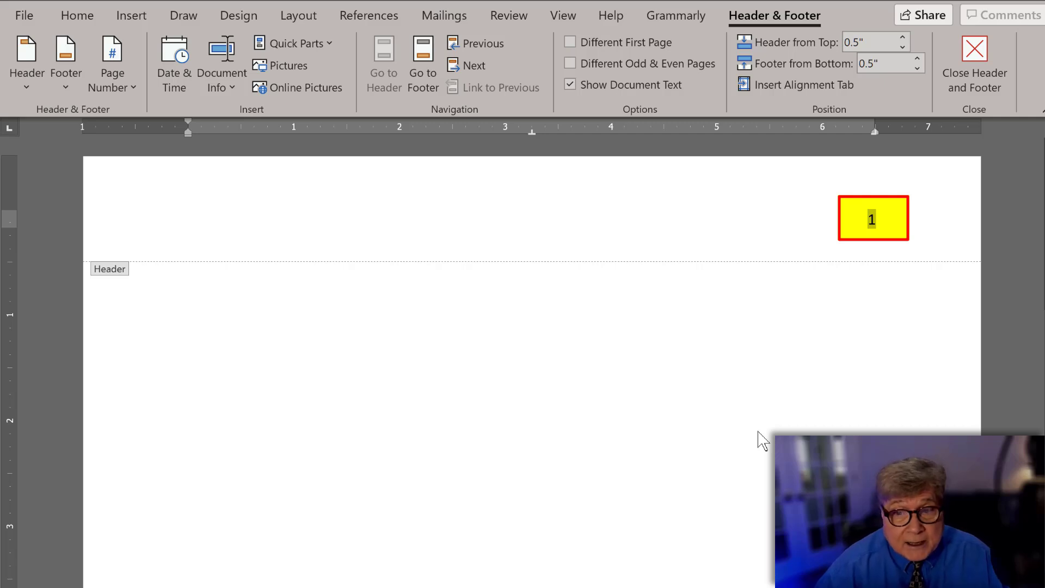
triple_click(871, 220)
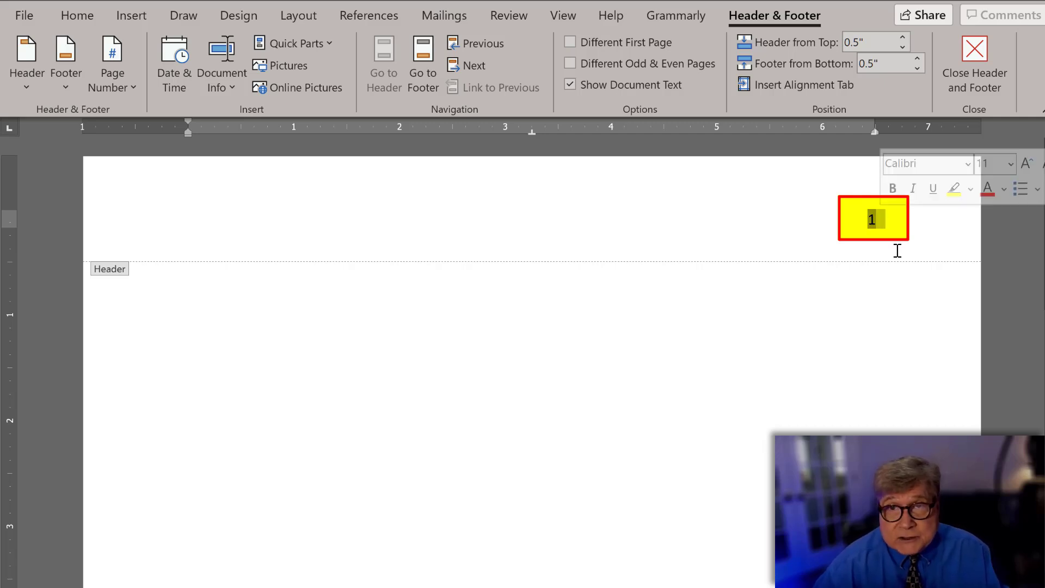
click(932, 163)
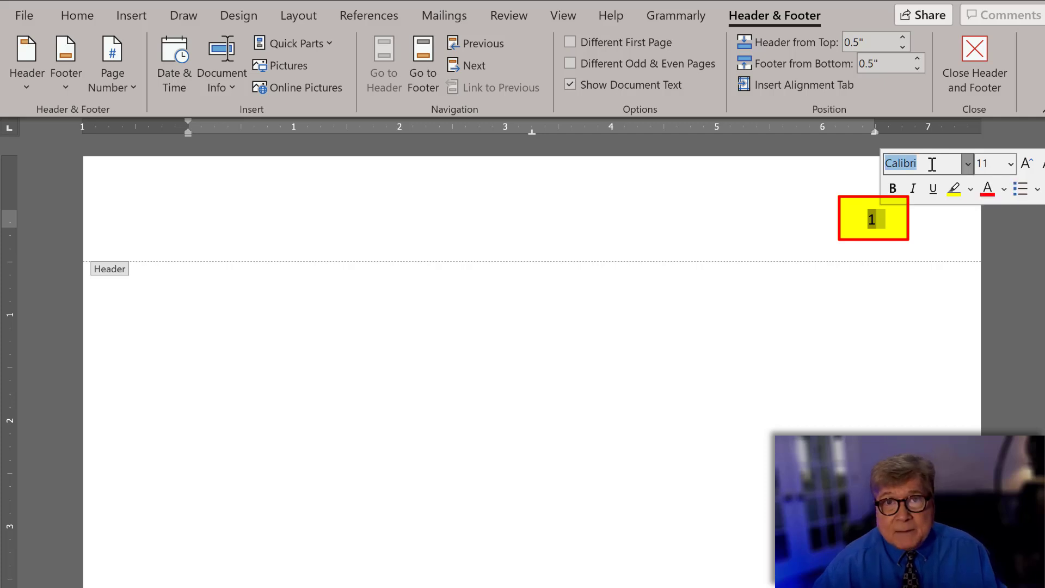
click(902, 228)
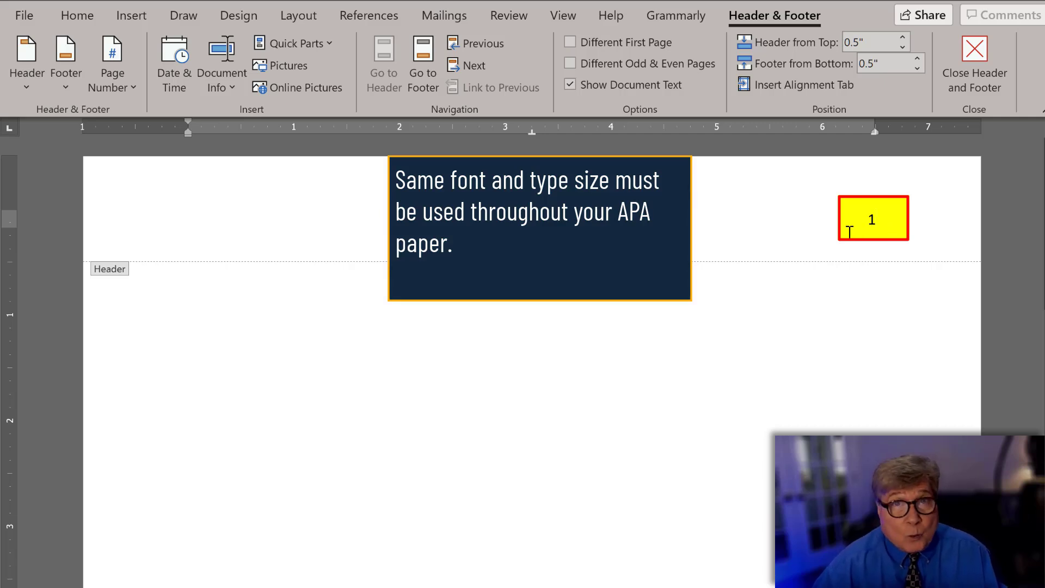
double_click(116, 276)
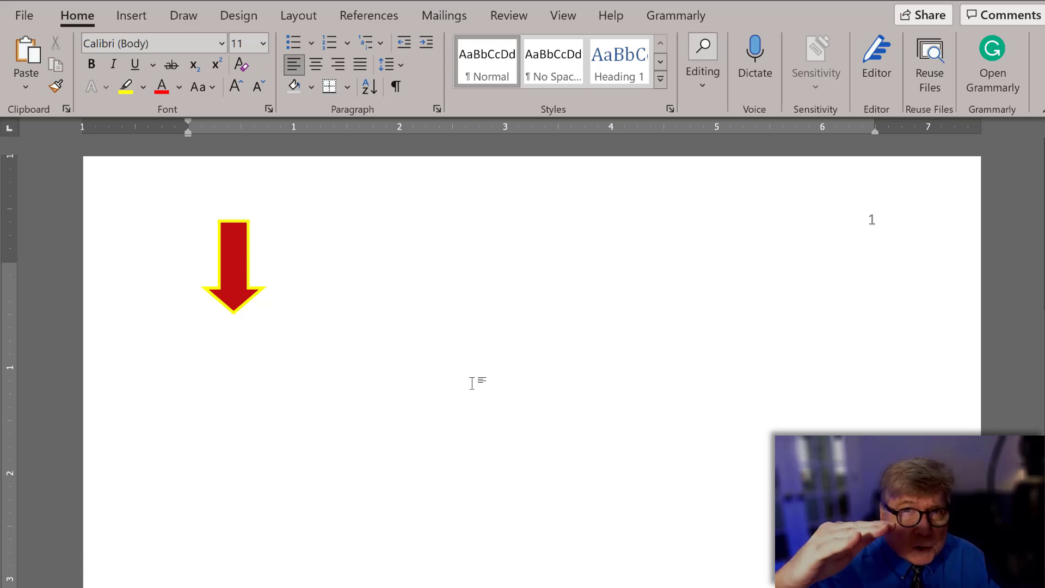
Step: Move three lines down from the start of the page body and centre that line
key(Return)
key(Return)
key(Return)
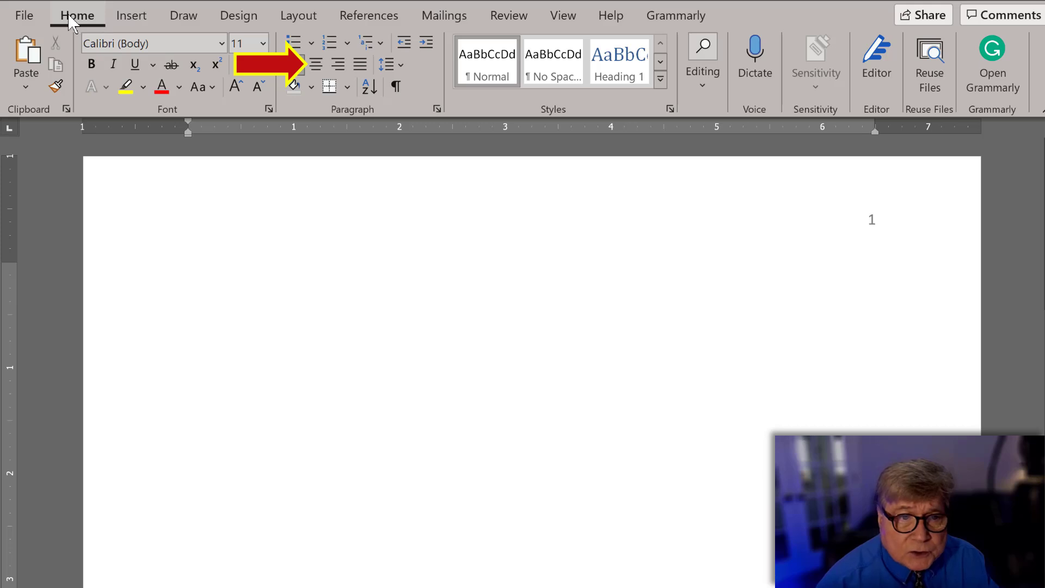
click(317, 65)
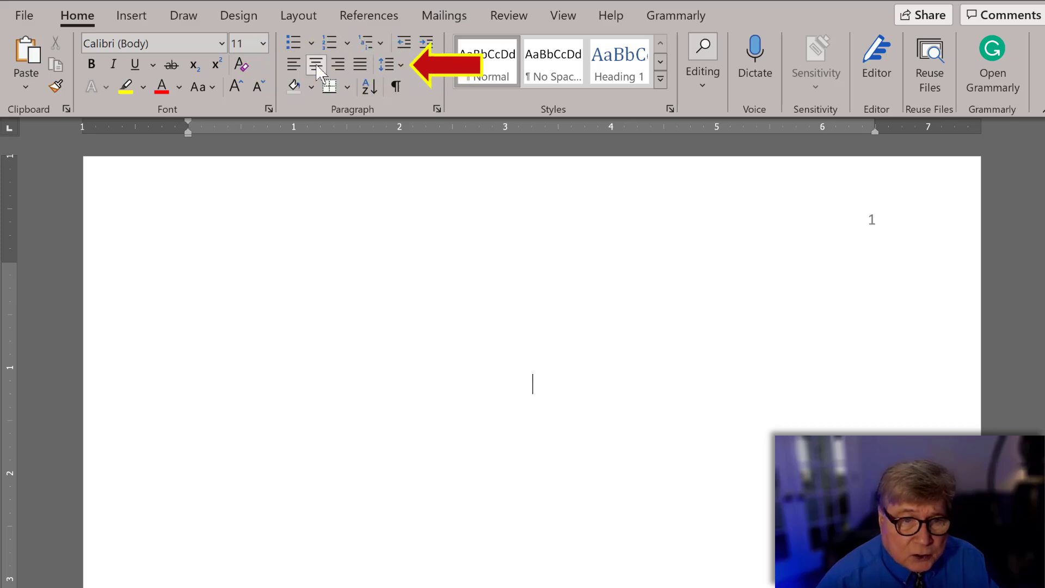
Step: Set the centred line's spacing to 2.0 and remove the space after the paragraph
click(400, 64)
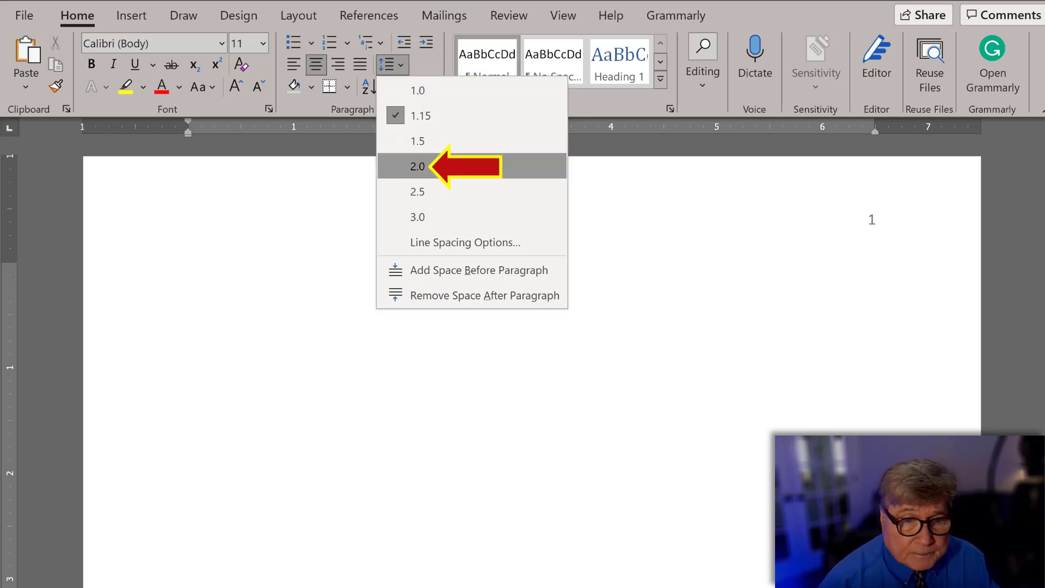
click(440, 163)
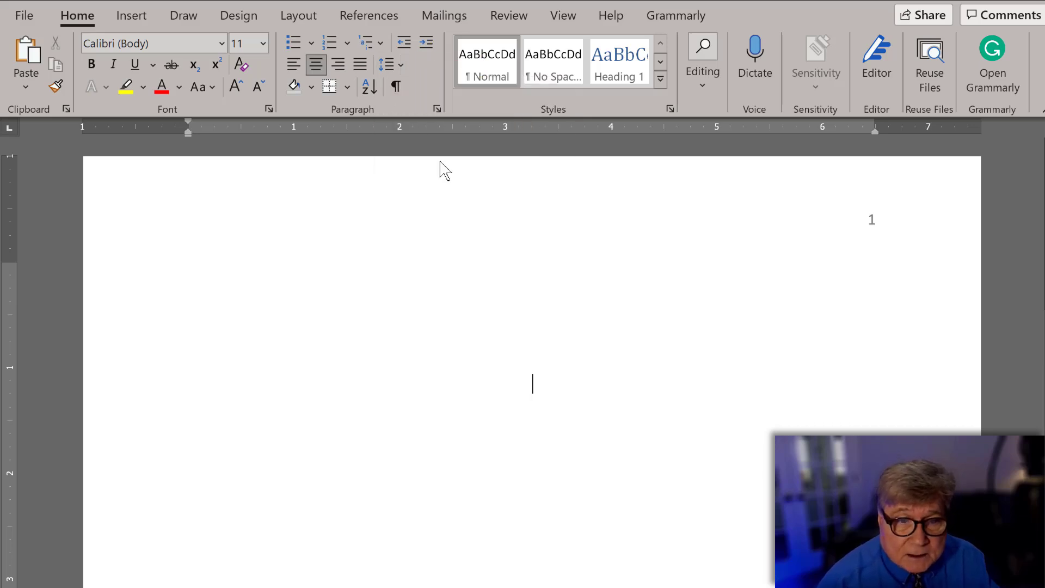
click(402, 64)
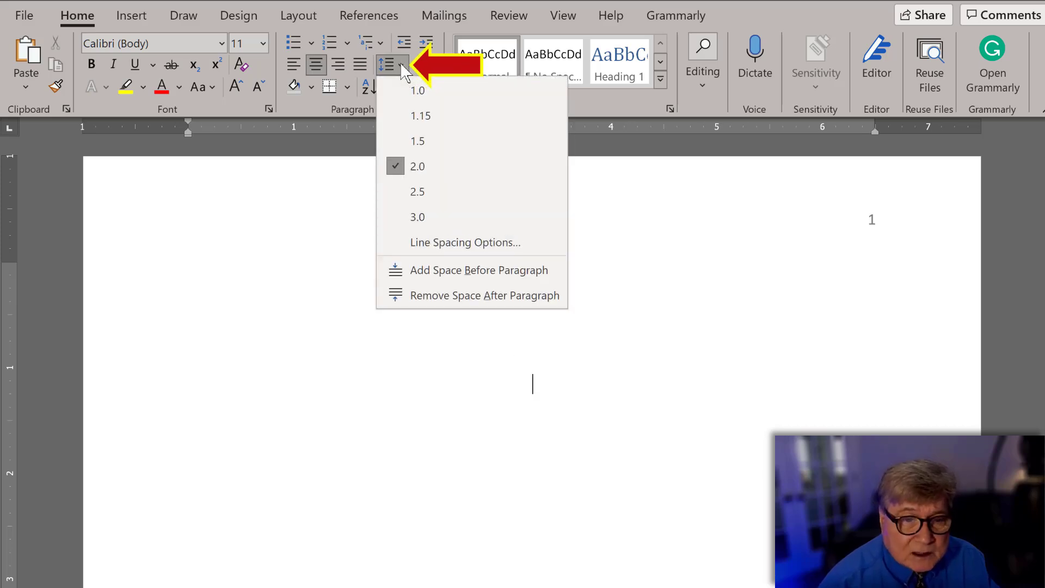
click(471, 297)
Step: Enter the paper title "The Failures of Prison Overcrowding" on the centred line and make it bold
text(Th)
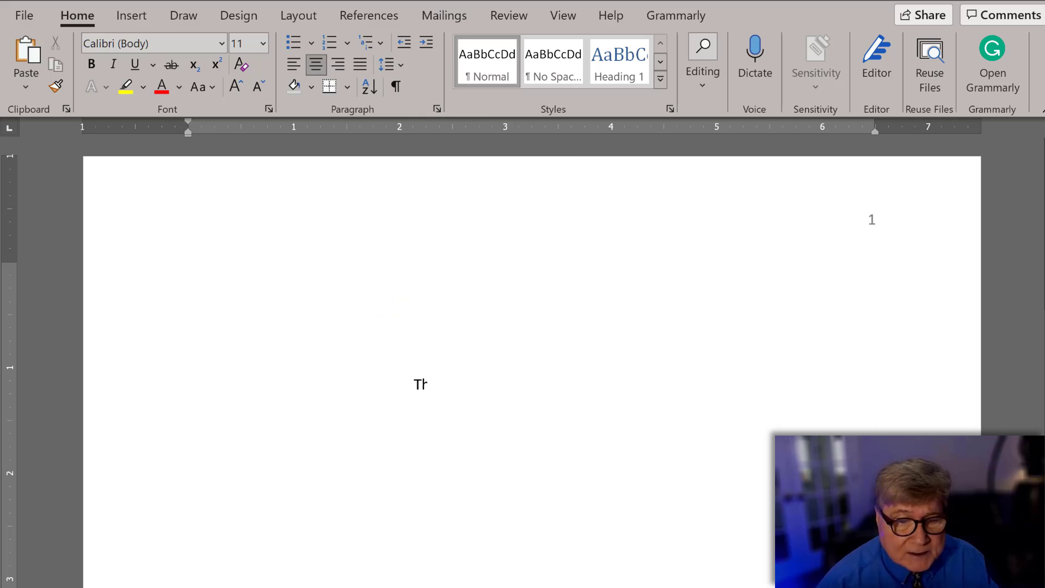
text(e Failures of Prison Overcrowding)
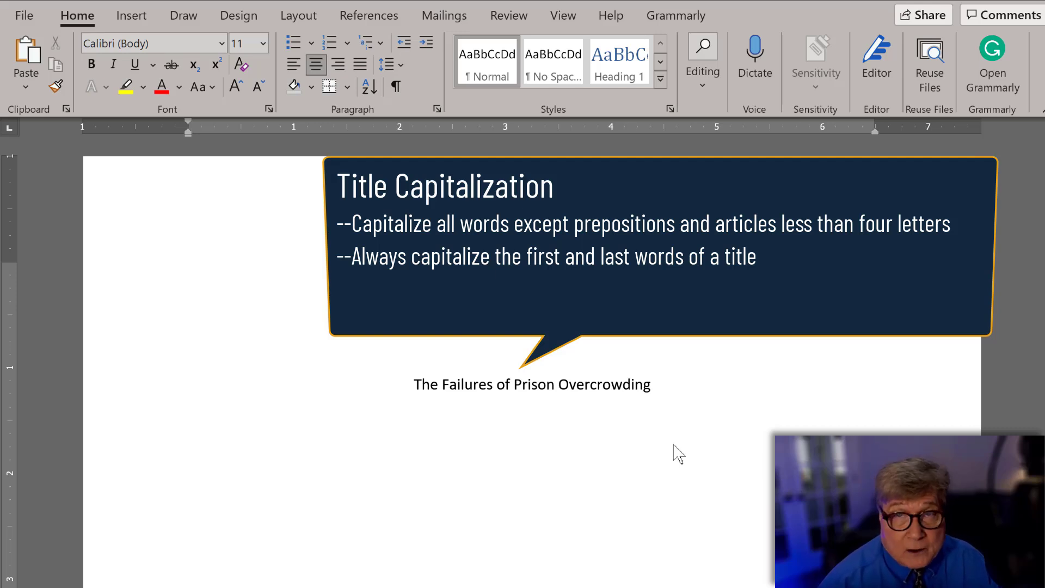
click(653, 385)
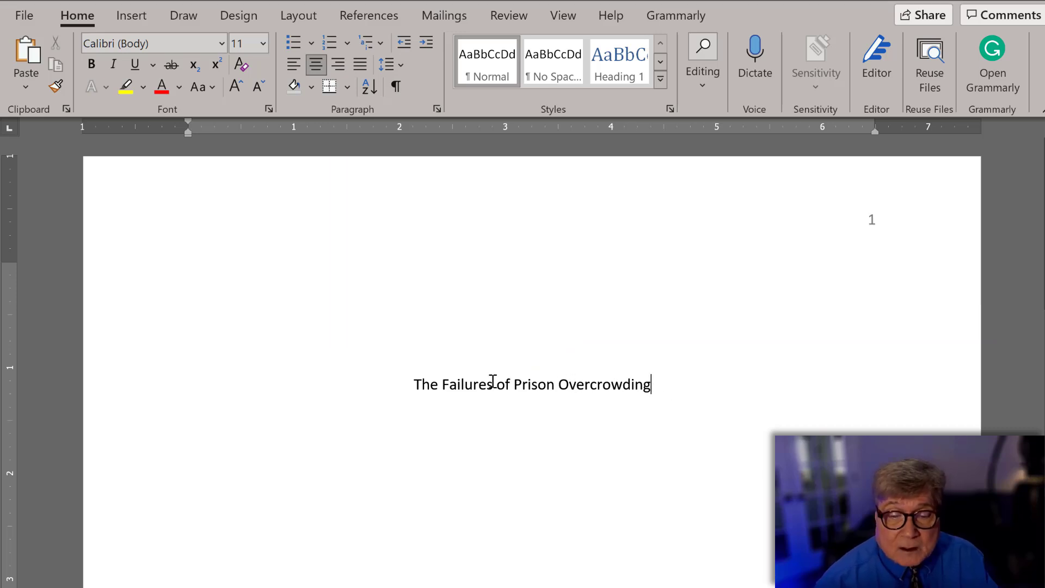
drag(415, 385, 657, 366)
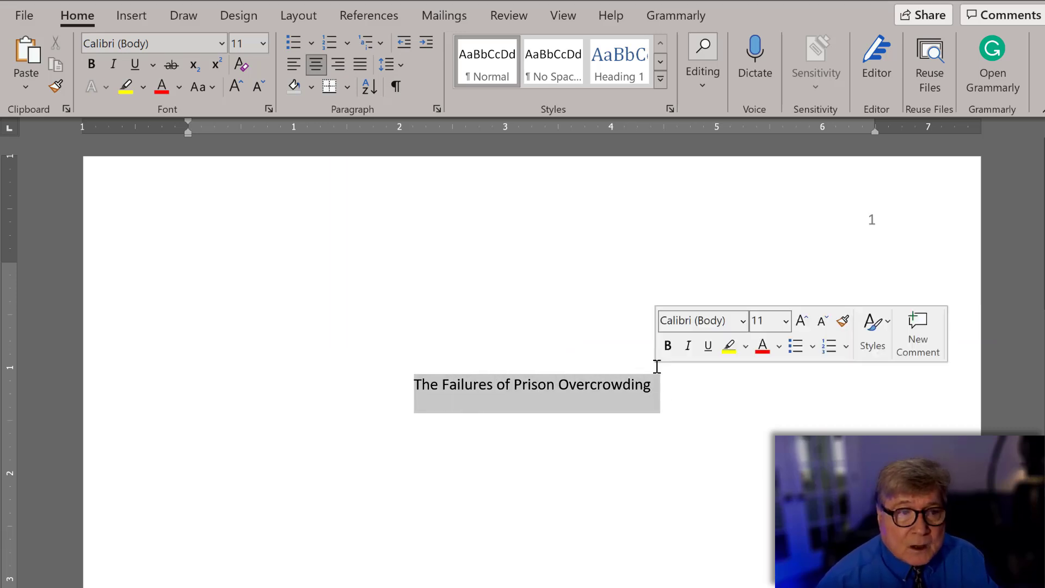
click(91, 67)
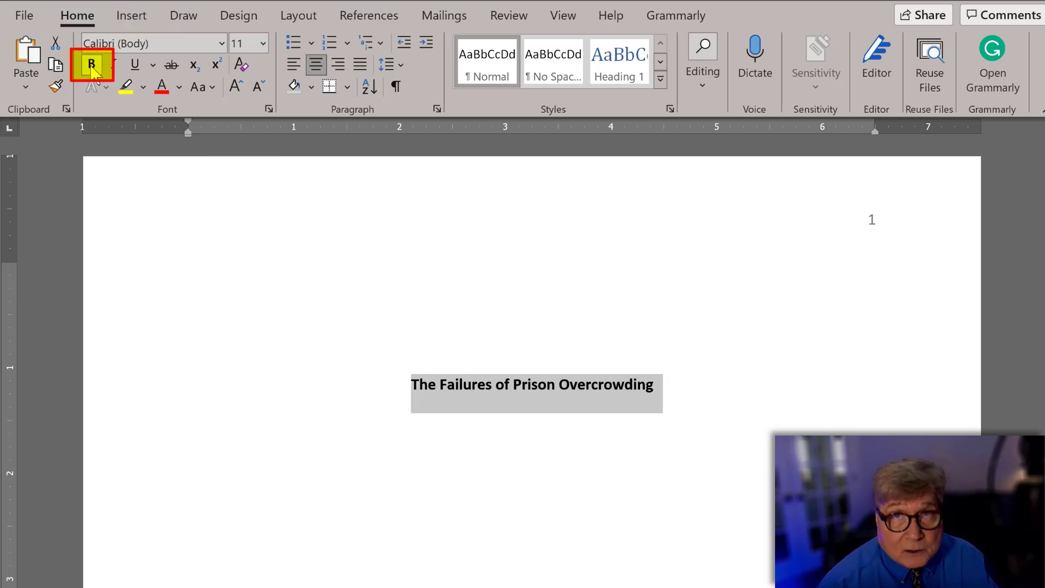
Step: Start a new line below the title and enter the author's full name without bold
click(659, 384)
key(Return)
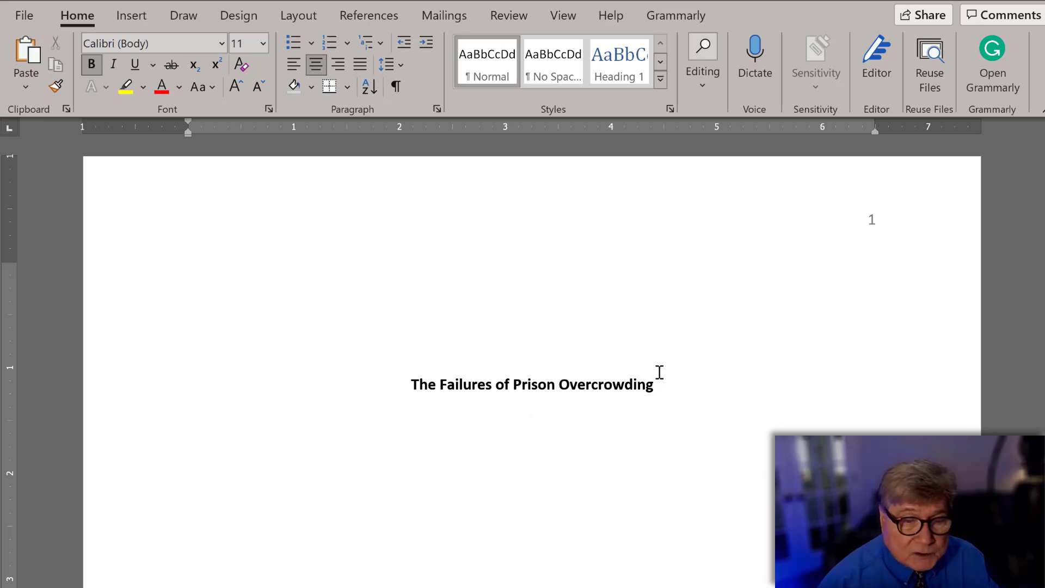
click(92, 66)
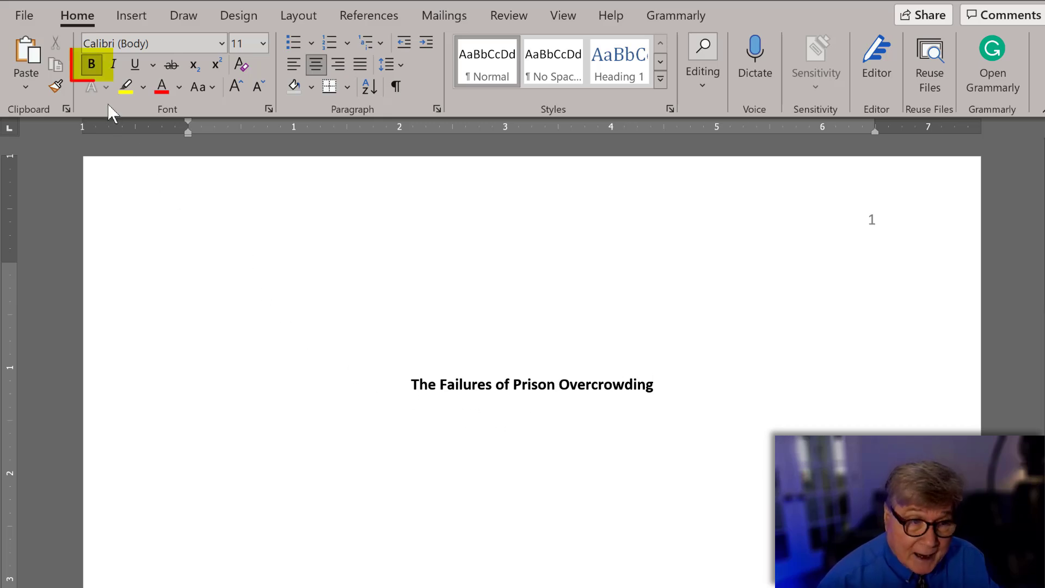
click(93, 69)
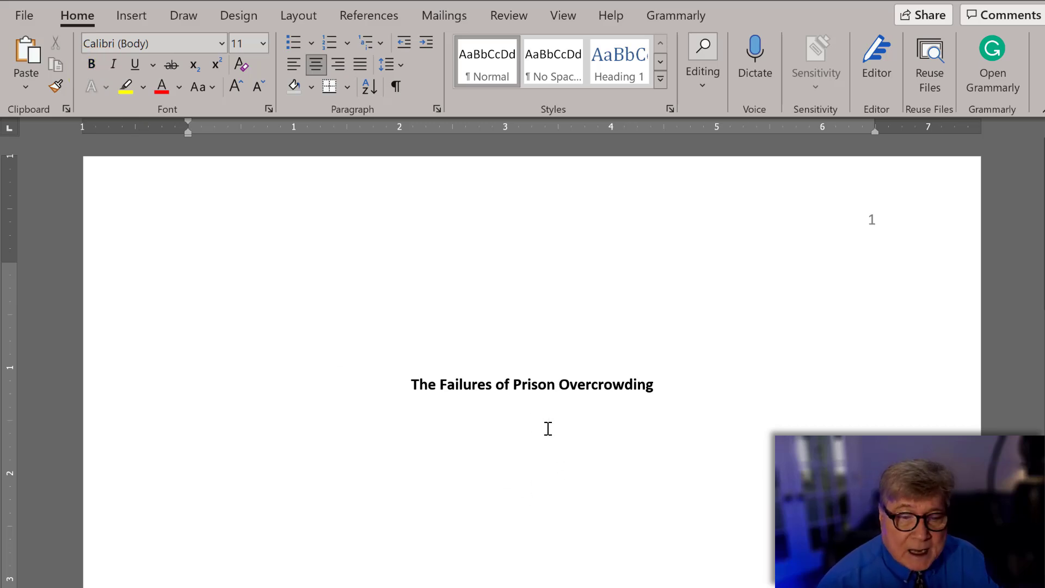
text(Jane Doe)
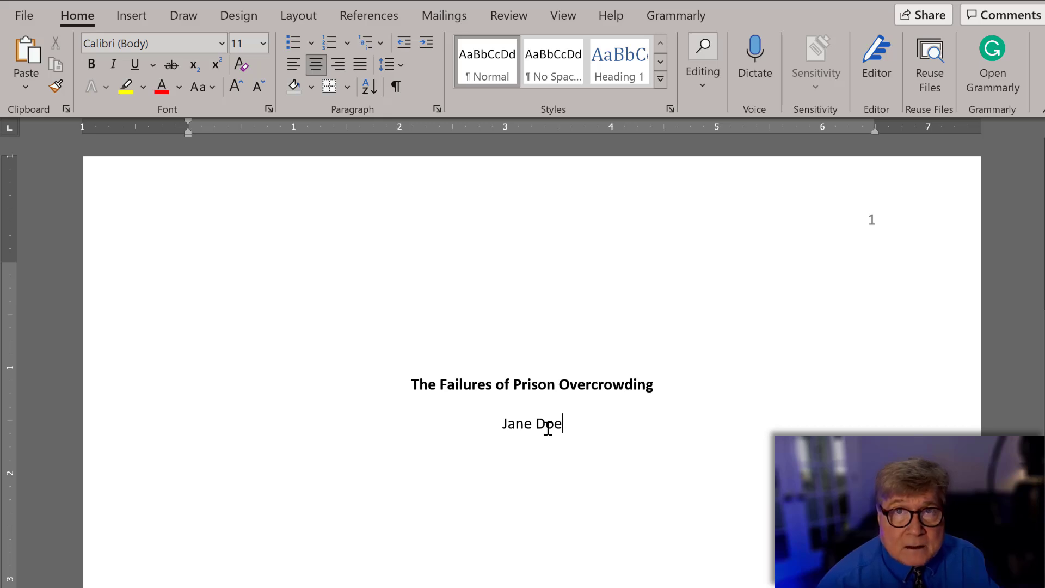
Step: Enter the course line "CCJS 112: Introduction to Criminal Justice" on a new line below the author's name
key(Return)
text(CCJS 112)
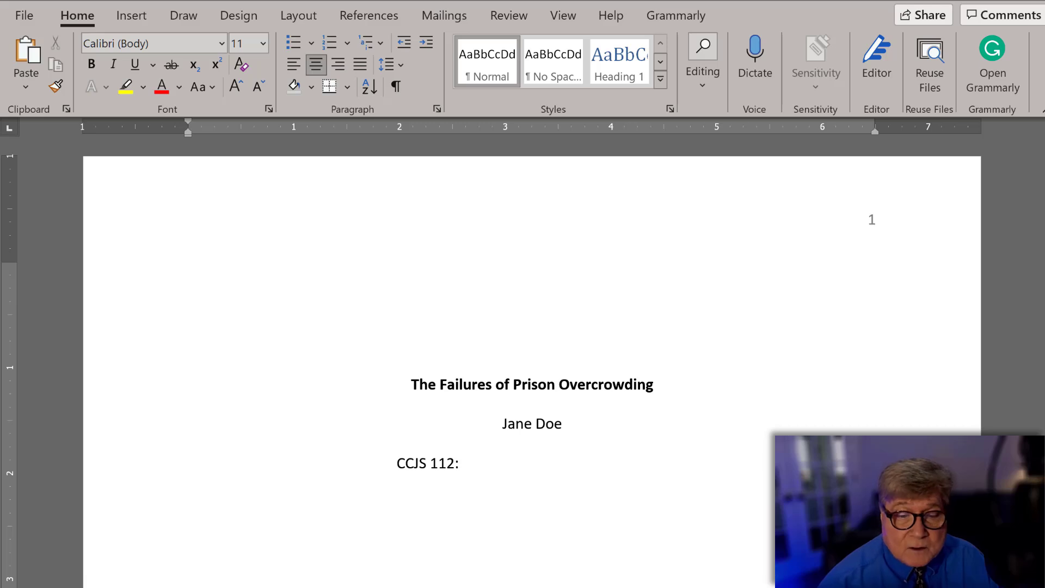
text(:)
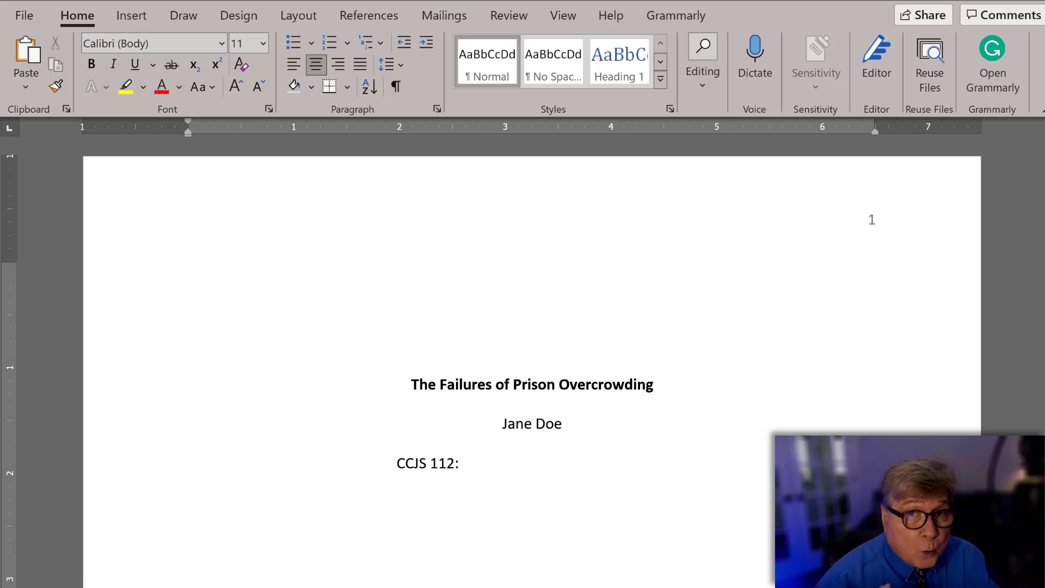
text( Intro)
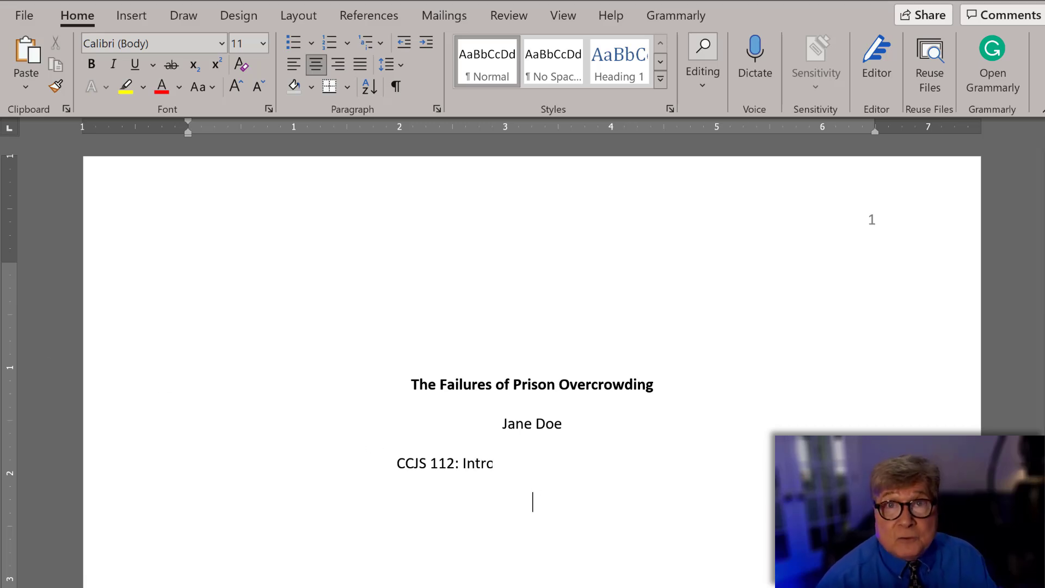
text(duction to Criminal Just)
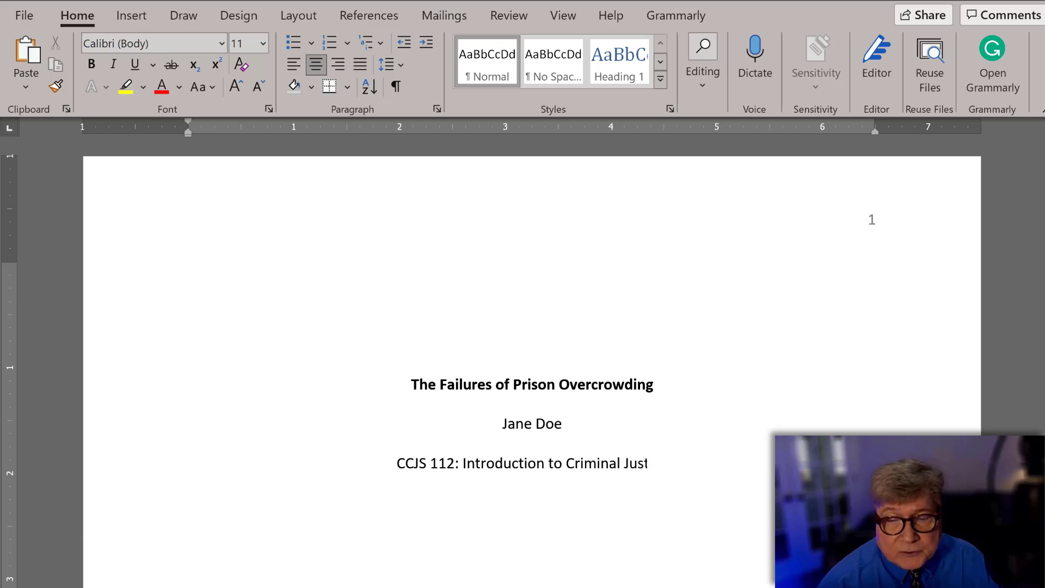
text(ice)
key(Return)
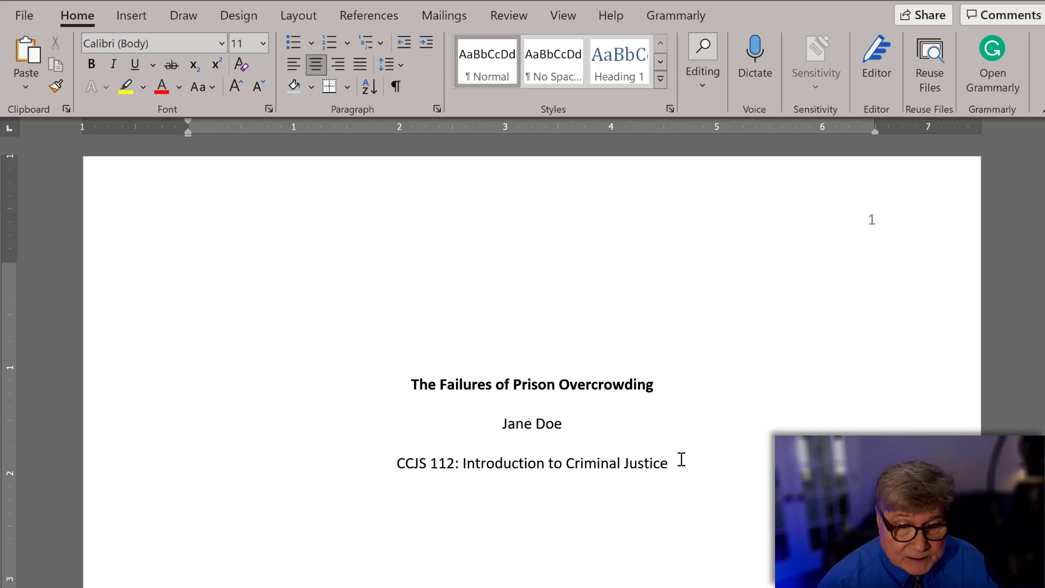
Step: Add the instructor's title and full name below the course line, followed by the date "August 8, 20XX" on its own line
key(Return)
text(Dr. Pat Brown)
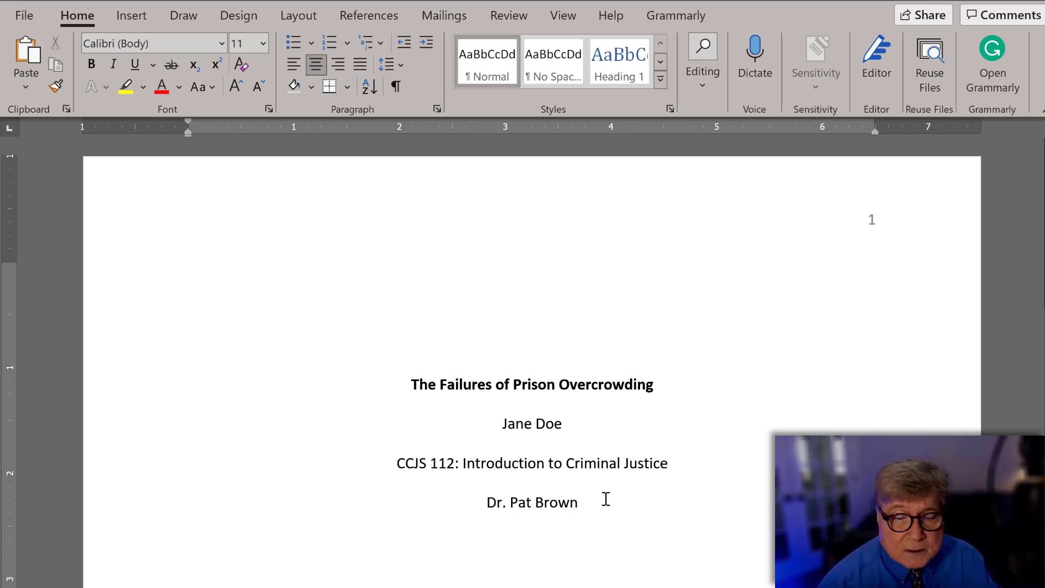
key(Return)
text(August 8, 20XX)
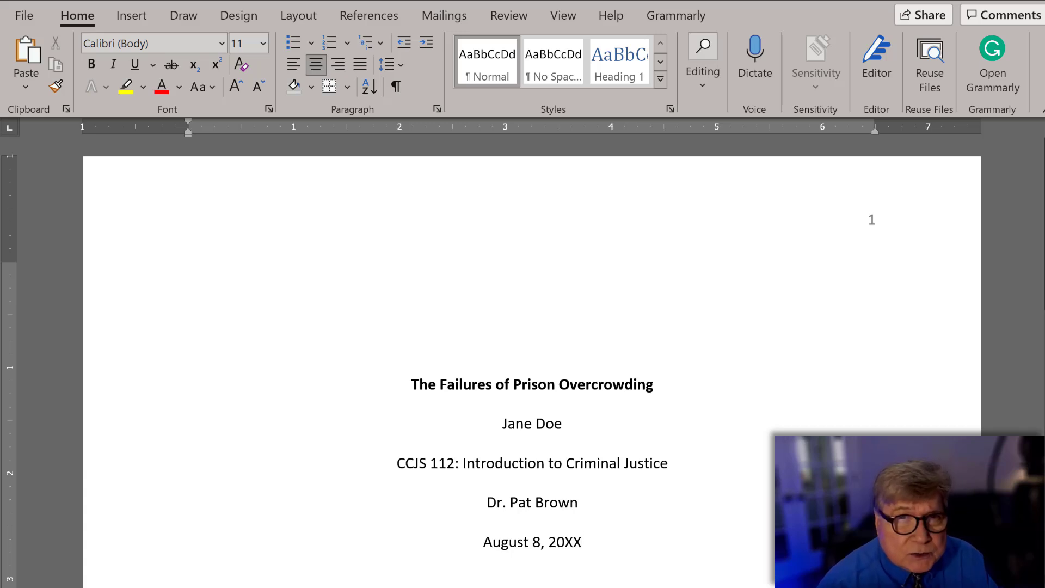
Step: Insert a page break after the date at the end of the title page
scroll(522, 345, down, 1)
scroll(733, 412, down, 3)
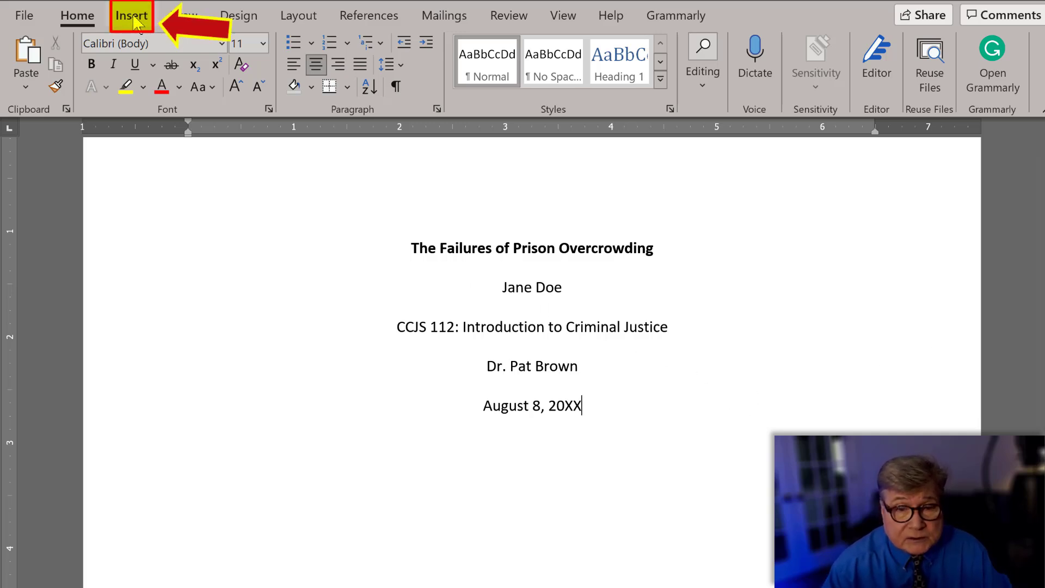
click(135, 20)
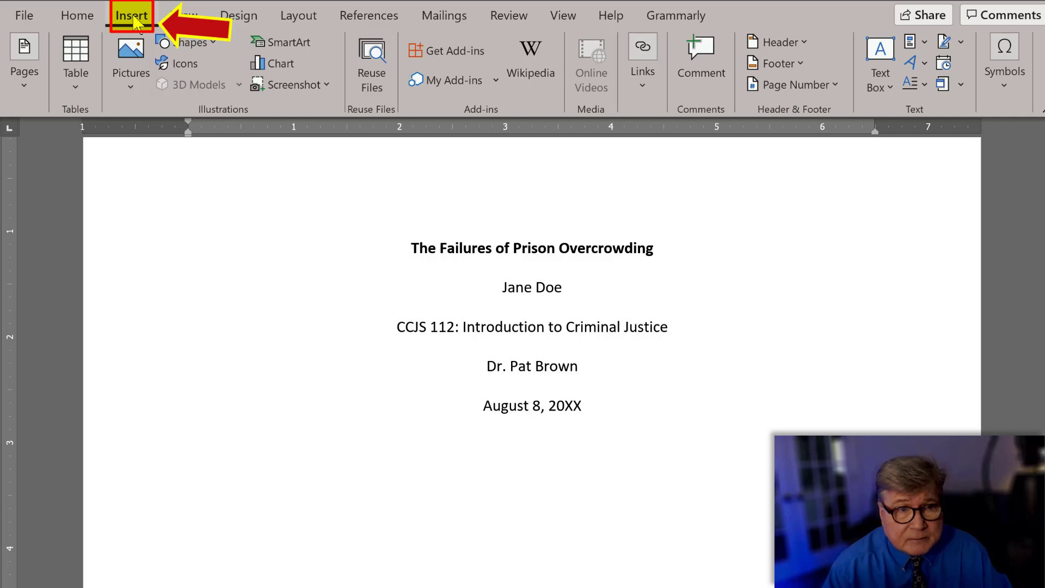
click(27, 90)
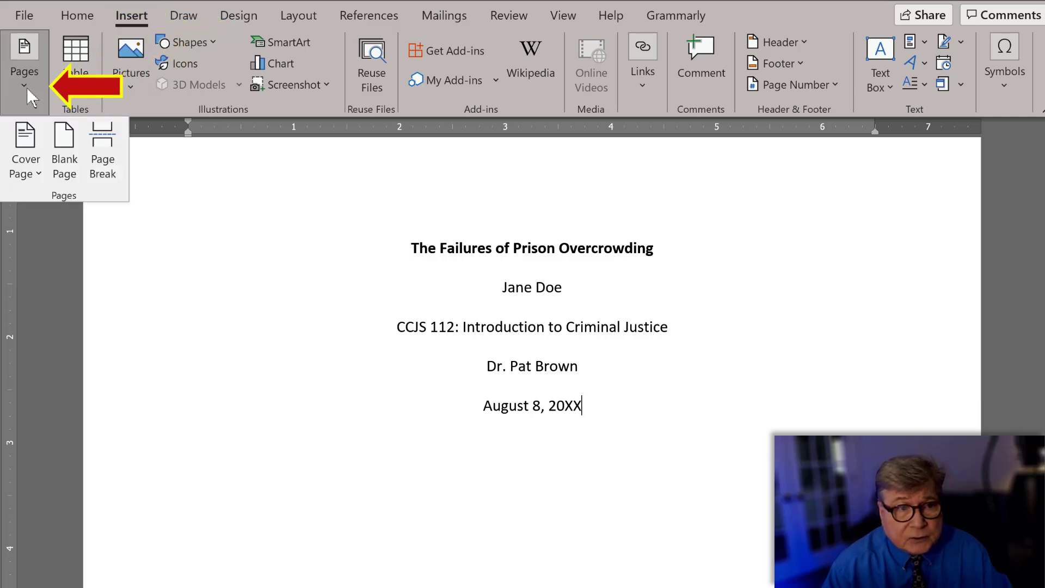
click(108, 146)
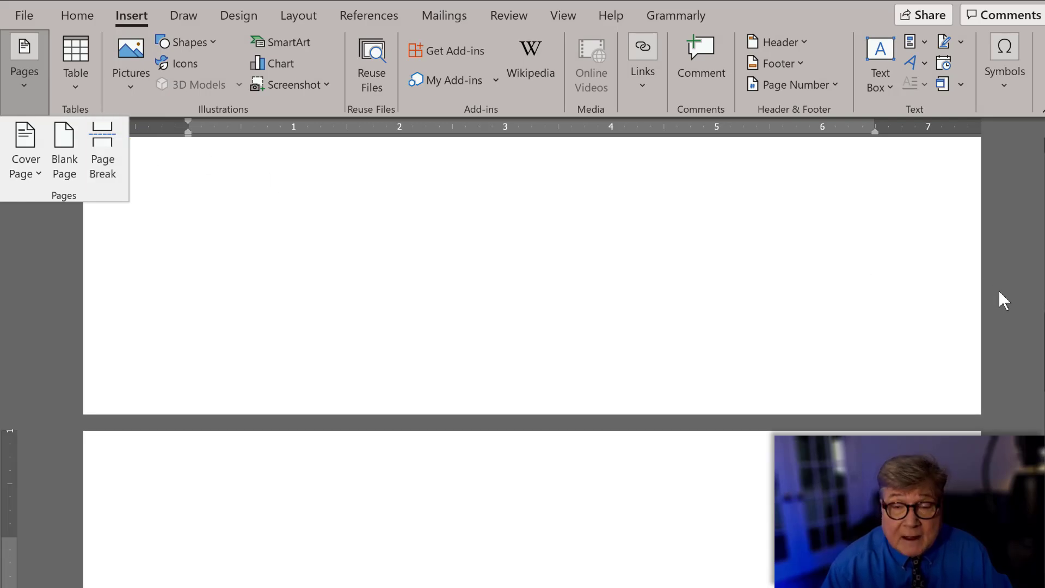
Step: Enter the title "The Failures of Prison Overcrowding" centred on the first line of page 2 and make it bold
drag(1040, 323, 1041, 340)
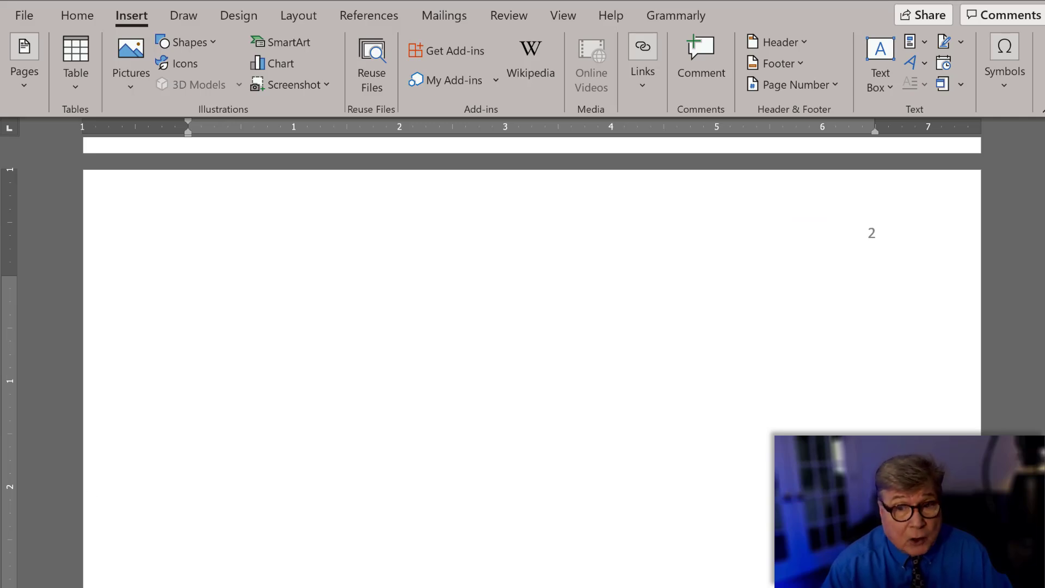
click(77, 15)
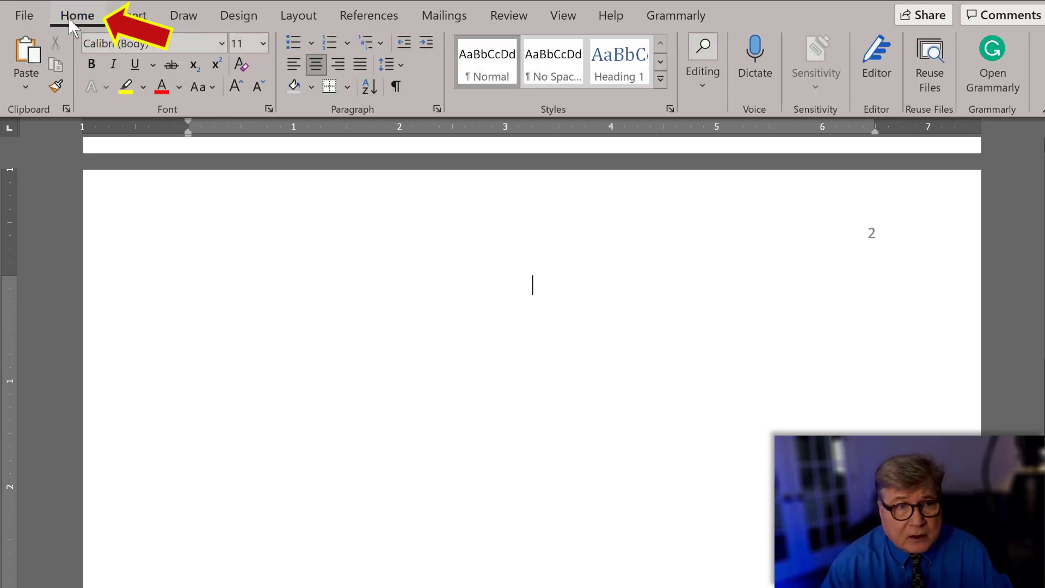
click(315, 65)
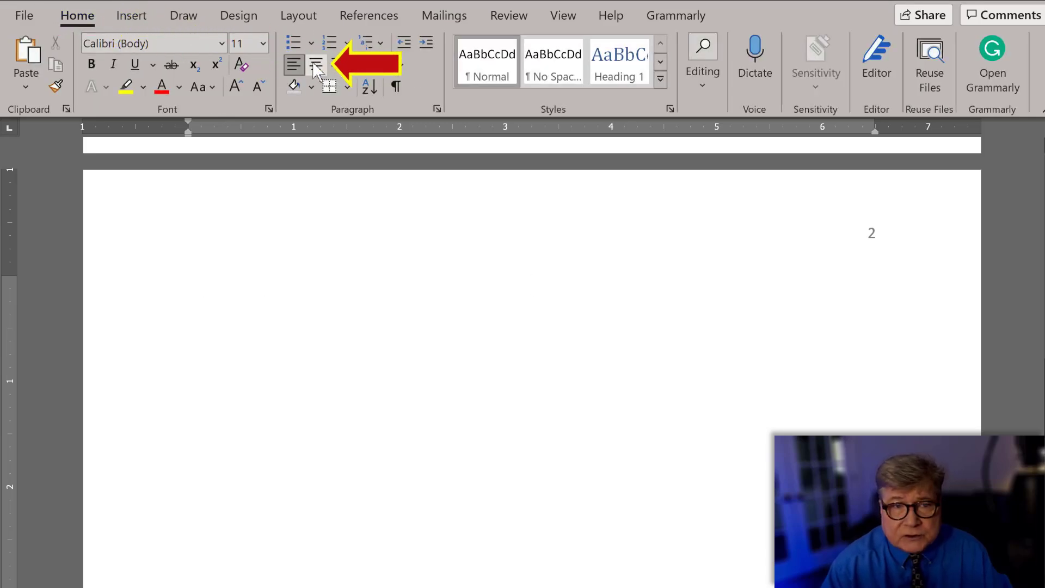
click(314, 66)
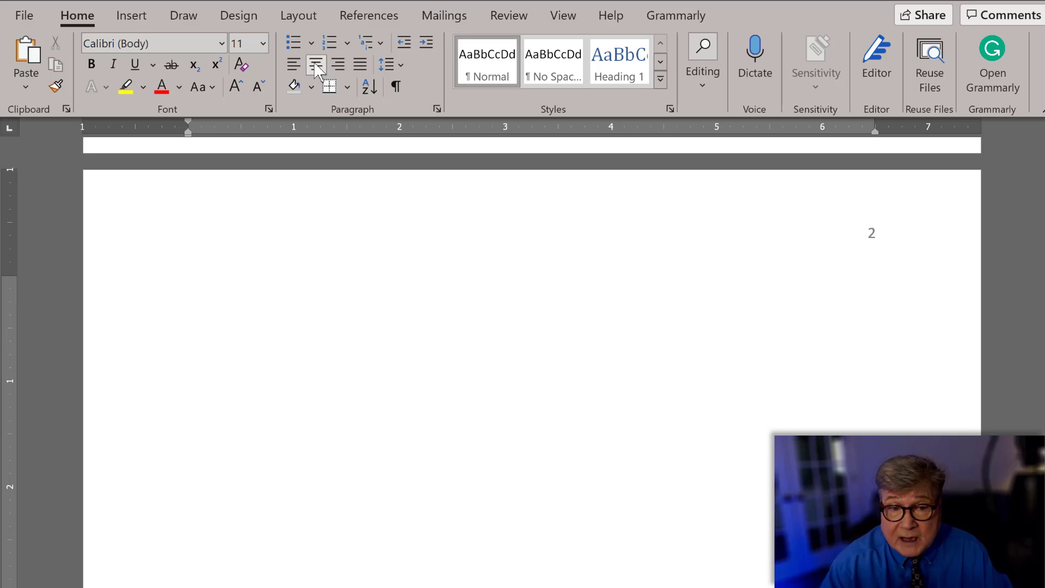
text(The Failures of Prison Overcrowding)
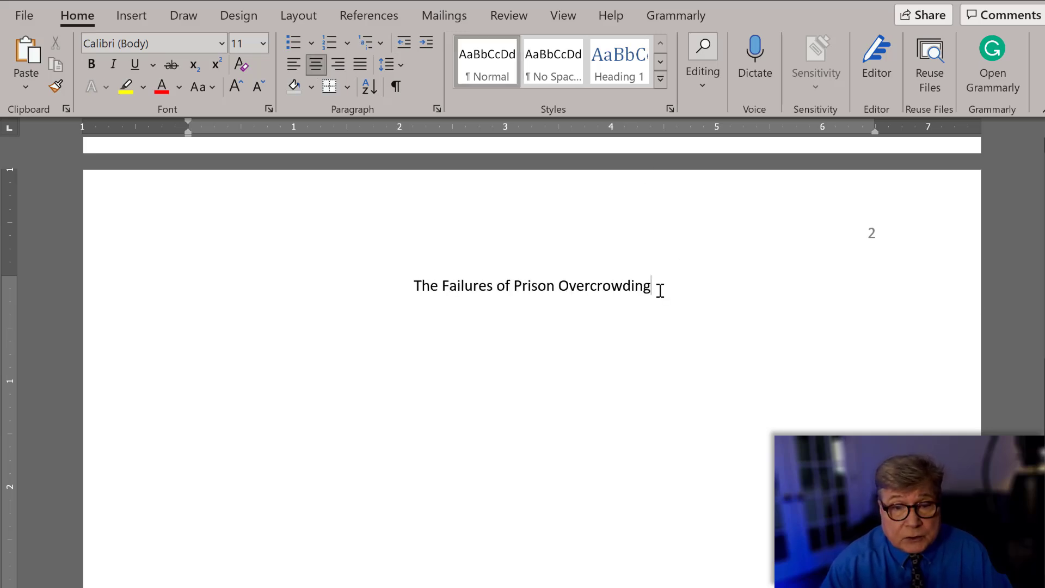
drag(660, 290, 385, 292)
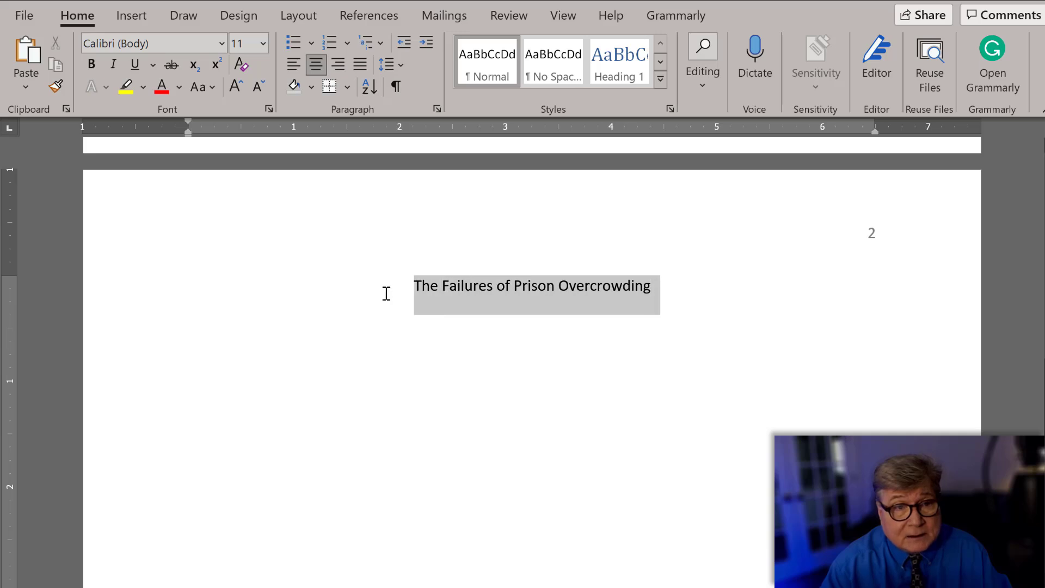
click(92, 65)
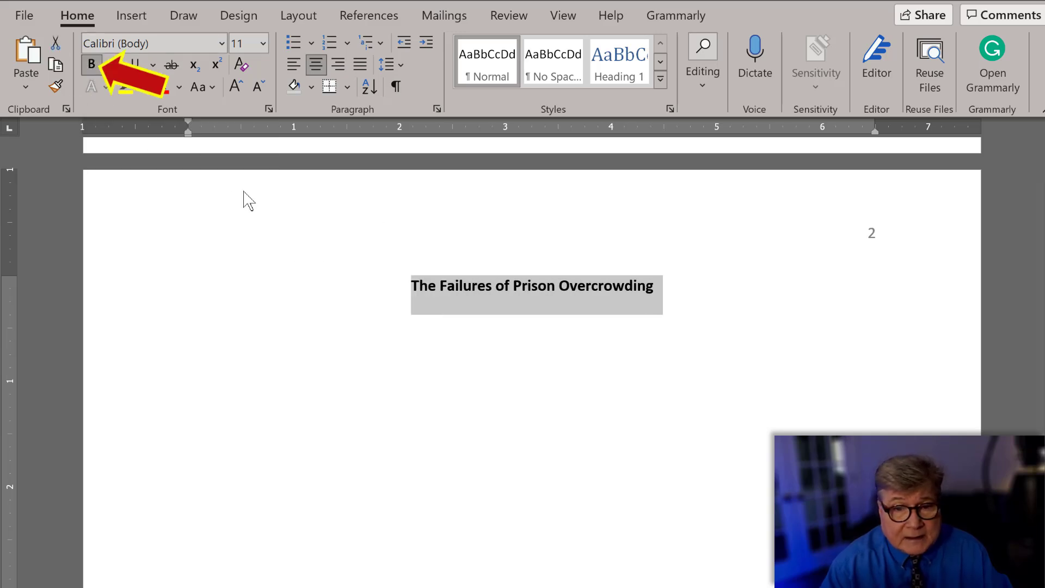
click(660, 284)
Step: Begin a left-aligned body paragraph without bold on the line below the page 2 title, with its first line indented
key(Return)
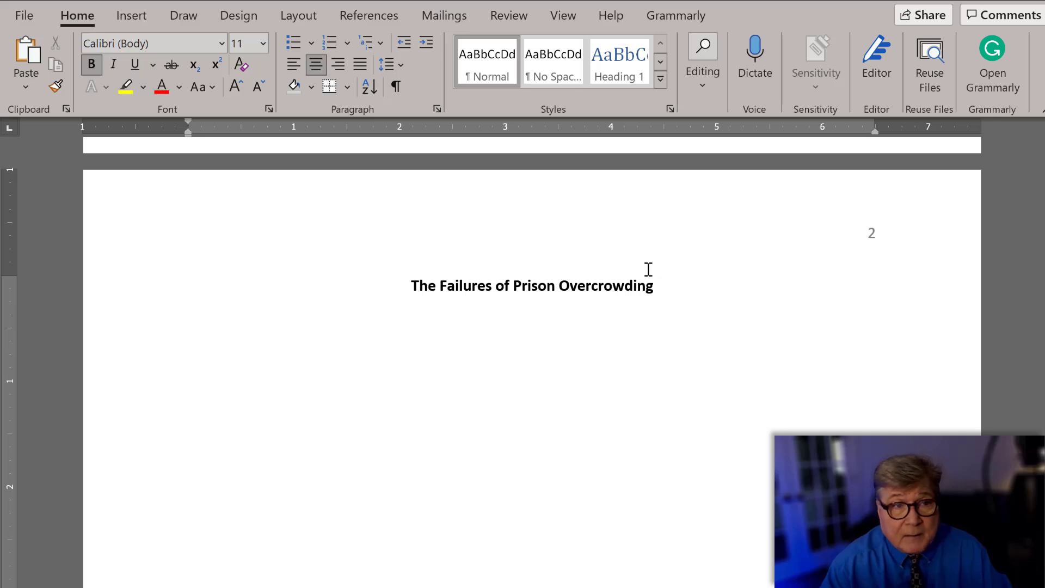
click(96, 70)
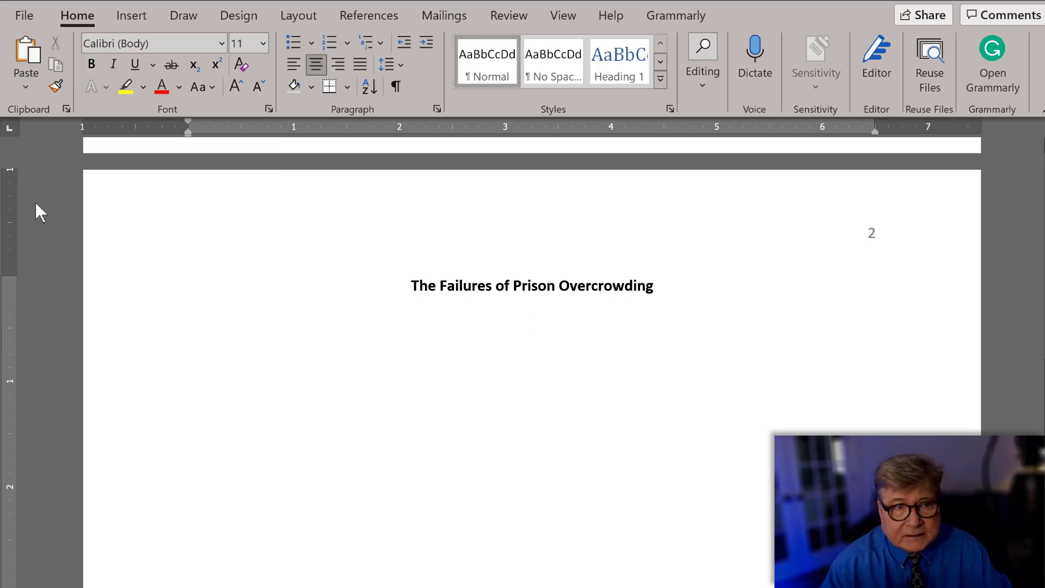
click(295, 67)
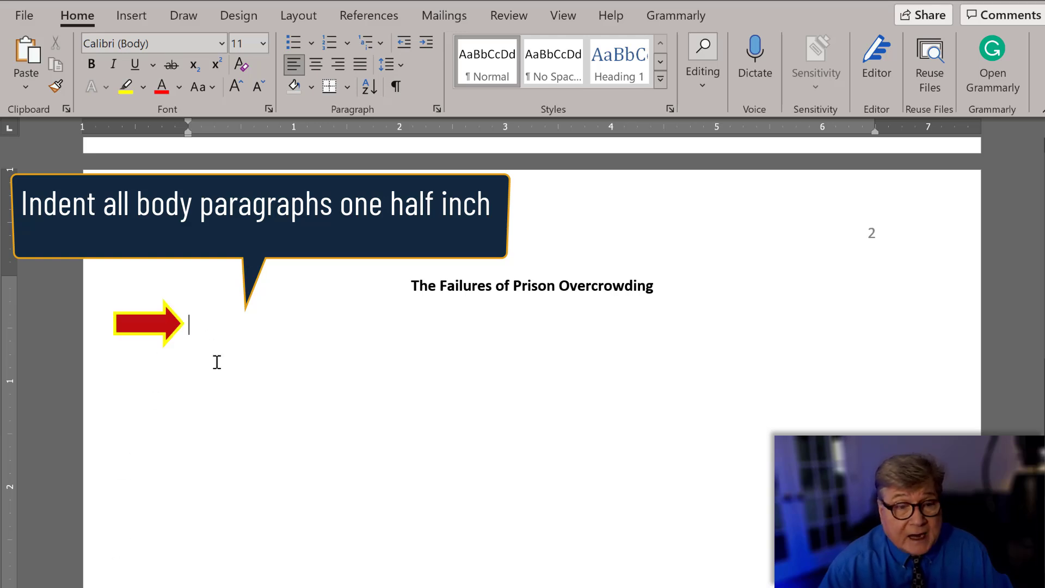
key(Tab)
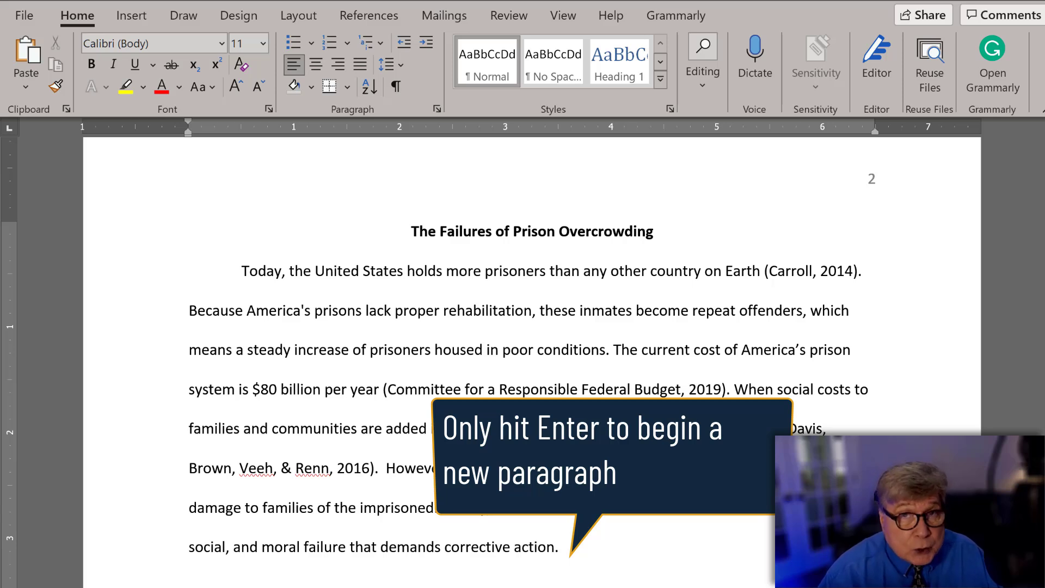
Step: Add the centred, bold subheading "A Prison the Size of Philadelphia" on a new line after the introductory paragraph
key(Return)
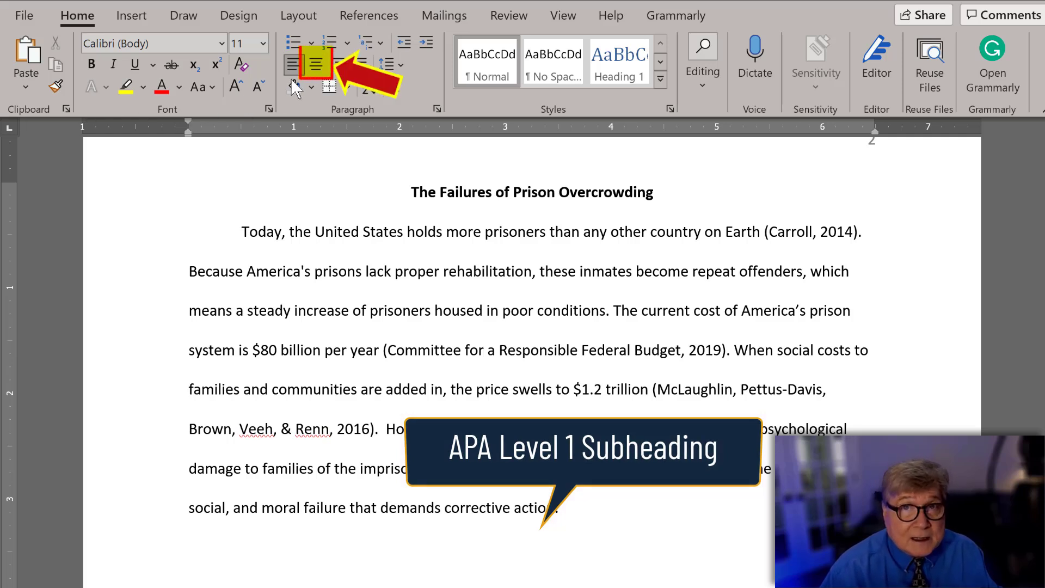
click(317, 65)
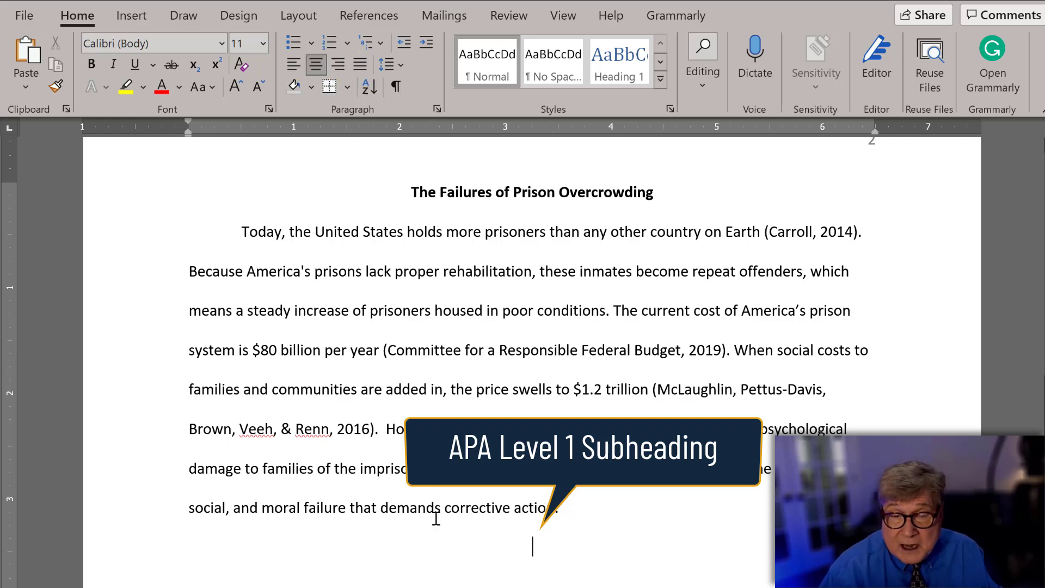
scroll(436, 518, down, 4)
text(A)
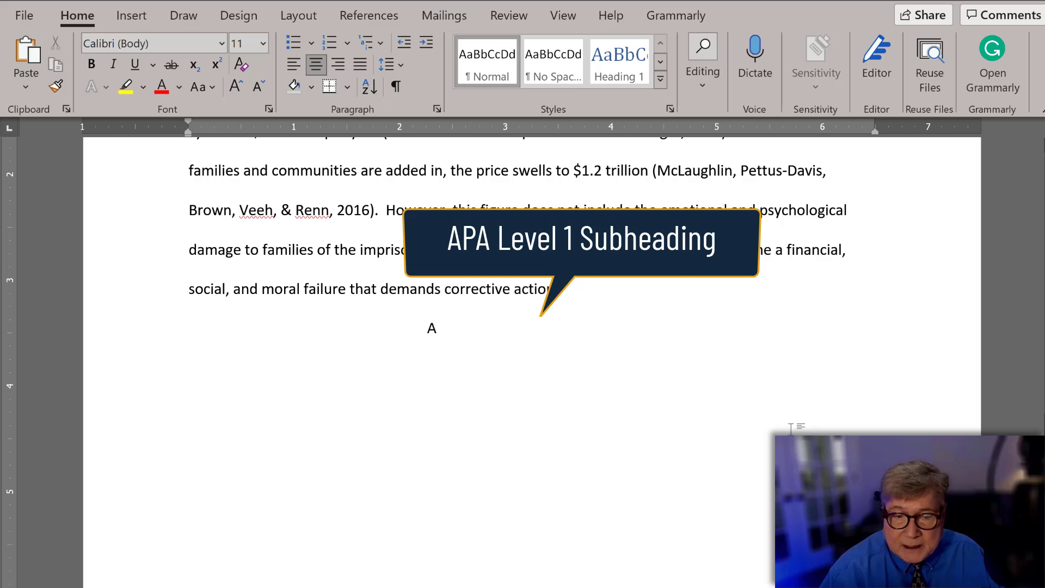
text( Priscn the Size of Philadelphia)
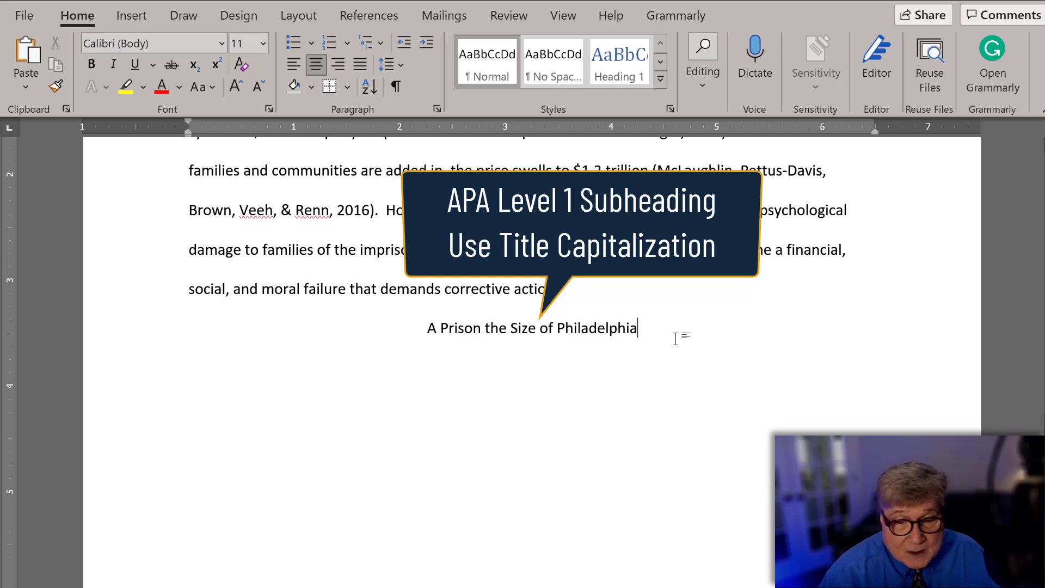
drag(641, 332, 420, 331)
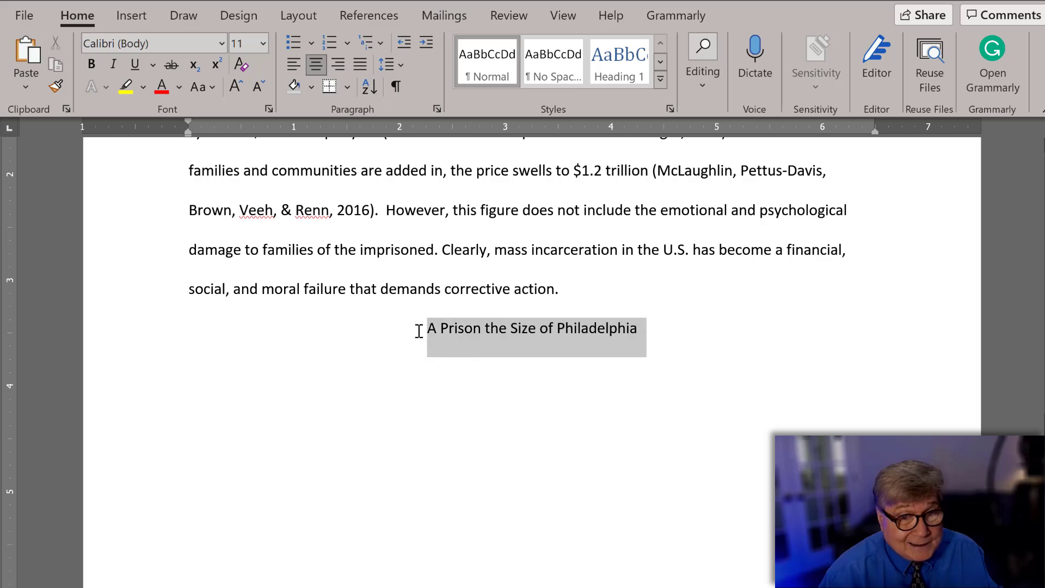
click(92, 65)
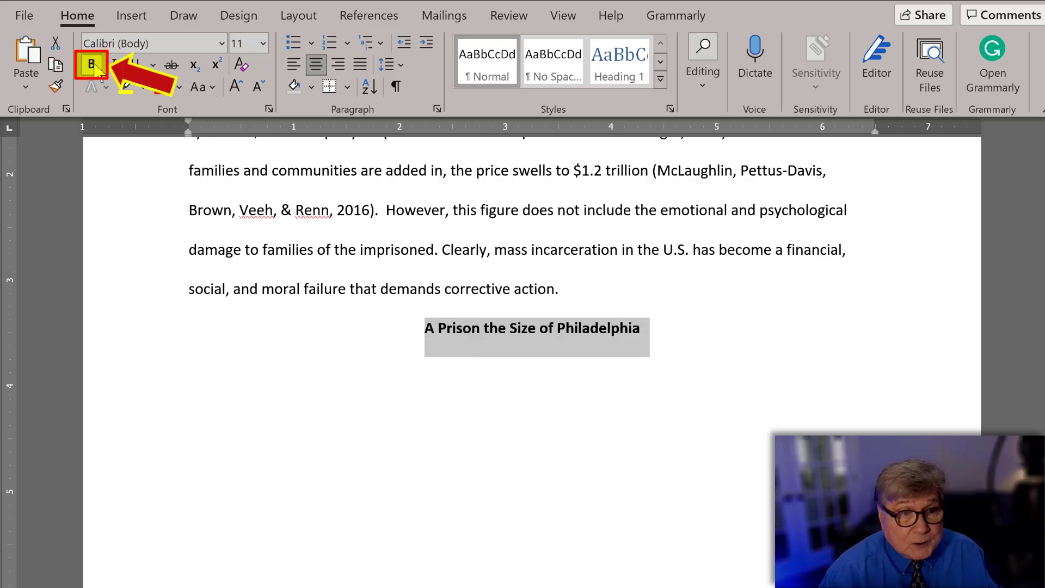
click(657, 323)
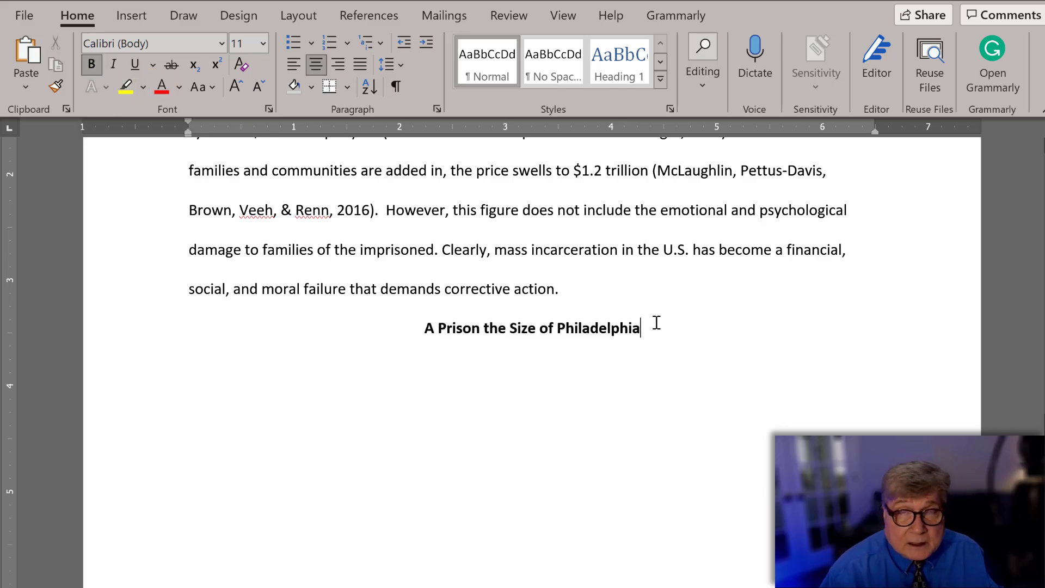
Step: Below the subheading, add a left-aligned, non-bold body paragraph beginning "Because America's prisons lack proper rehabilitation", with its first line indented
key(Return)
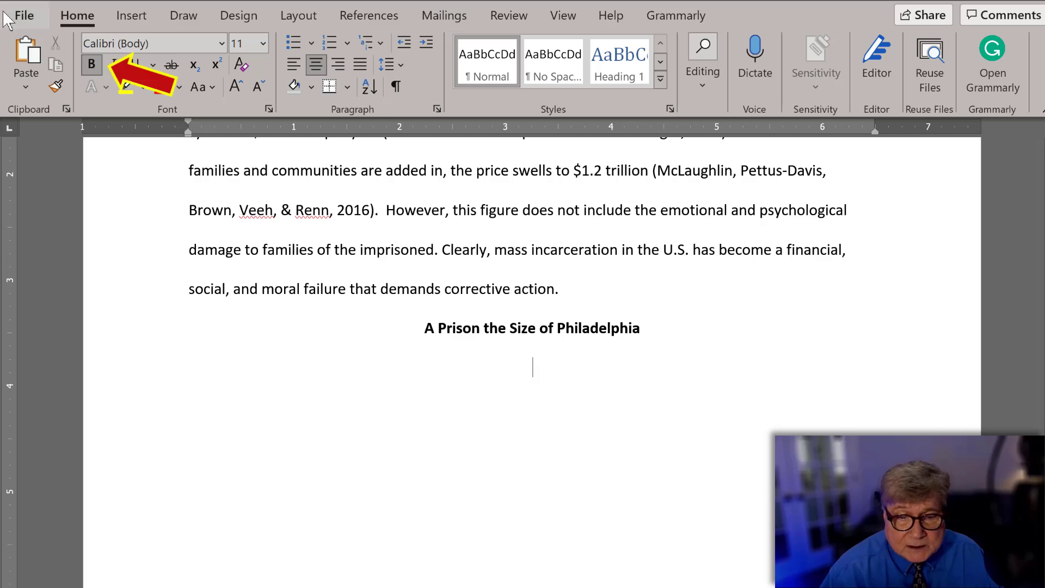
click(93, 64)
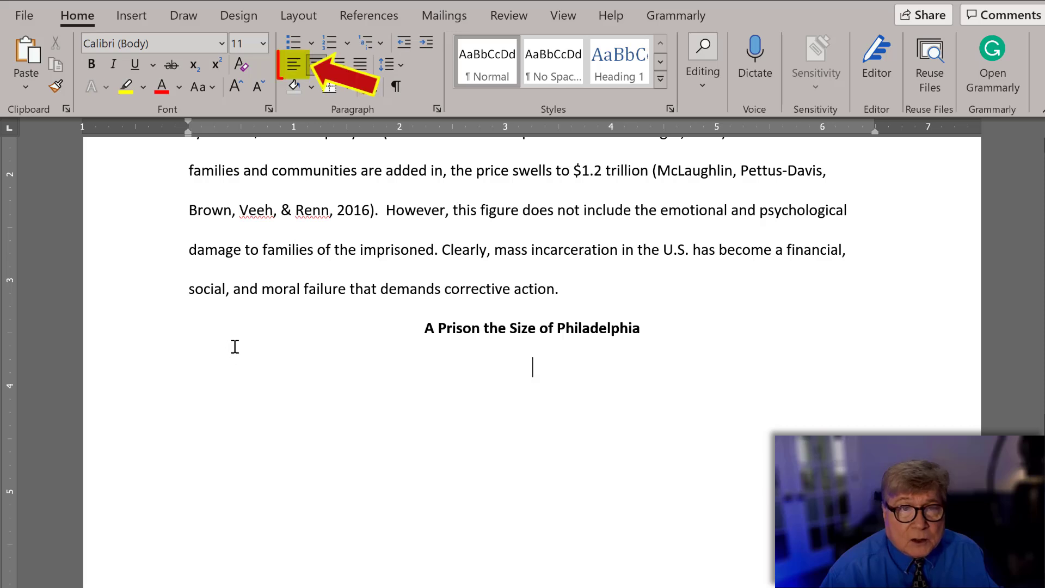
click(293, 67)
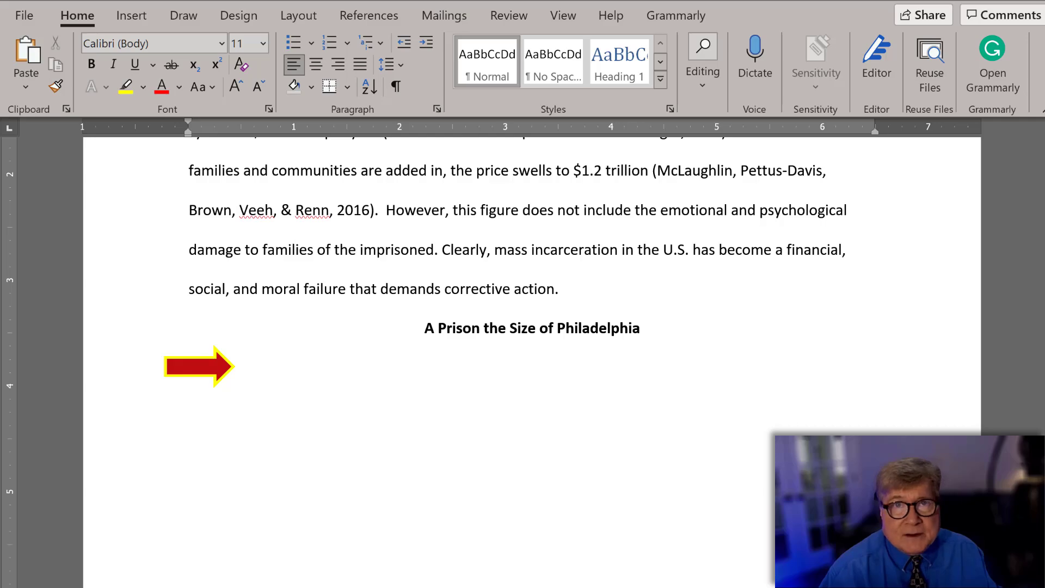
text(Because America's prisons lack proper rehabilitation, these inmates become repeat offenders, which means a steady increase of prisoners housed in poor conditions. The current cost of America’s prison system is $80 billion per year (Committee for a Responsible Federal Budget, 2019). When social costs to families and communities are added in, the price swells to $1.2 trillion (McLaughlin, Pettus-Davis, Brown, Veeh, & Renn, 2016).  However, this figure does not include the emotional and psychological damage to families of the imprisoned. Clearly, mass incarceration in the U.S. has become a financial, social, and moral failure that demands corrective action.)
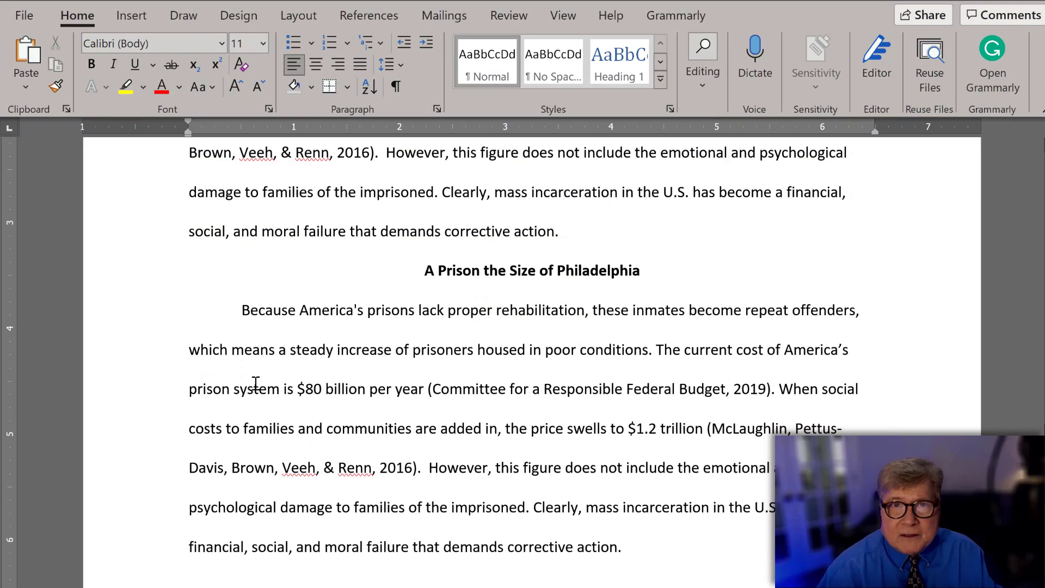
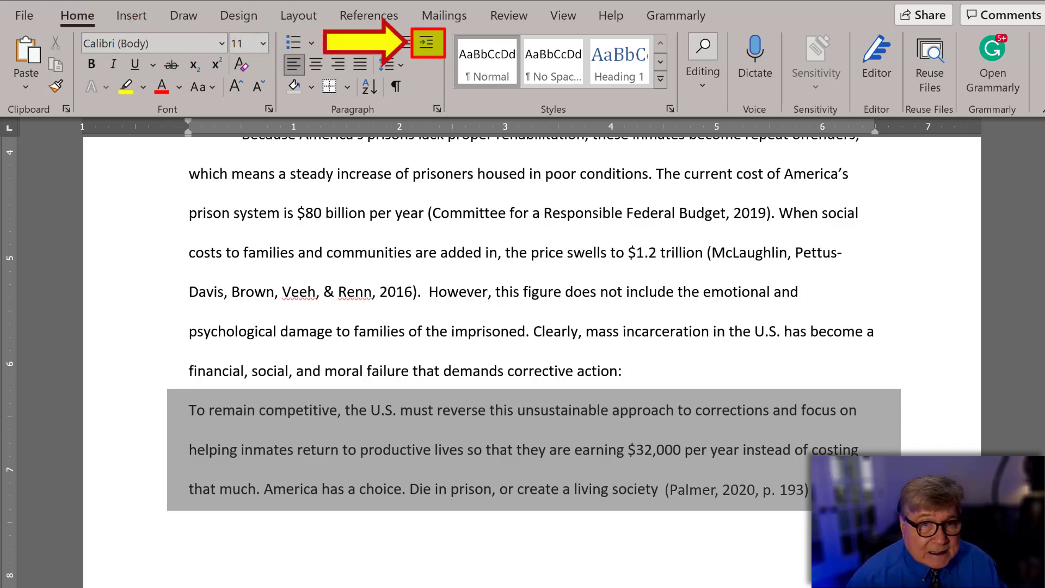
Step: Indent the whole block quotation beginning "To remain competitive" by one level
click(428, 48)
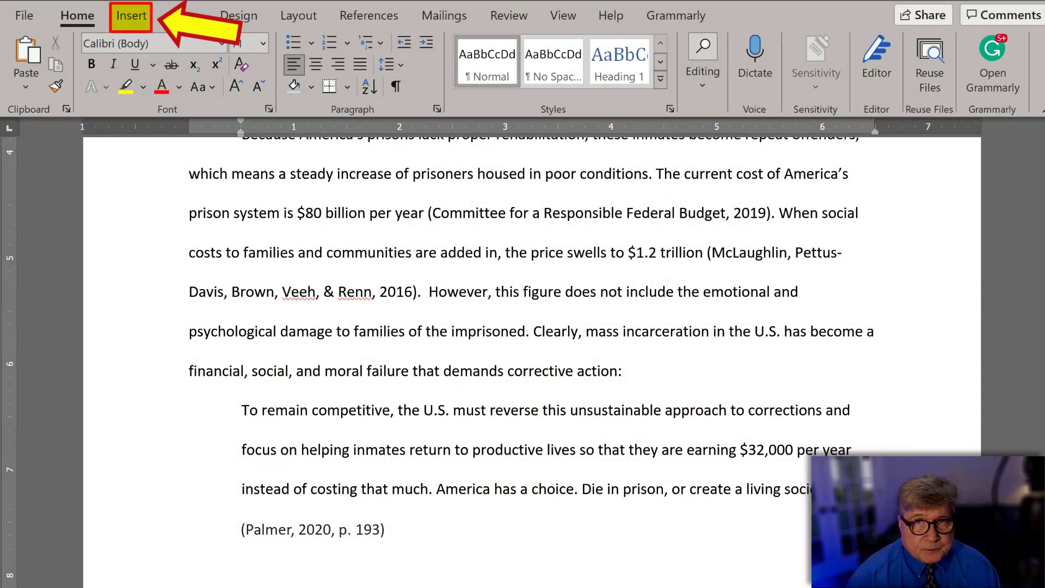
Step: Insert a page break after the block quotation to start a new page for the references
click(142, 19)
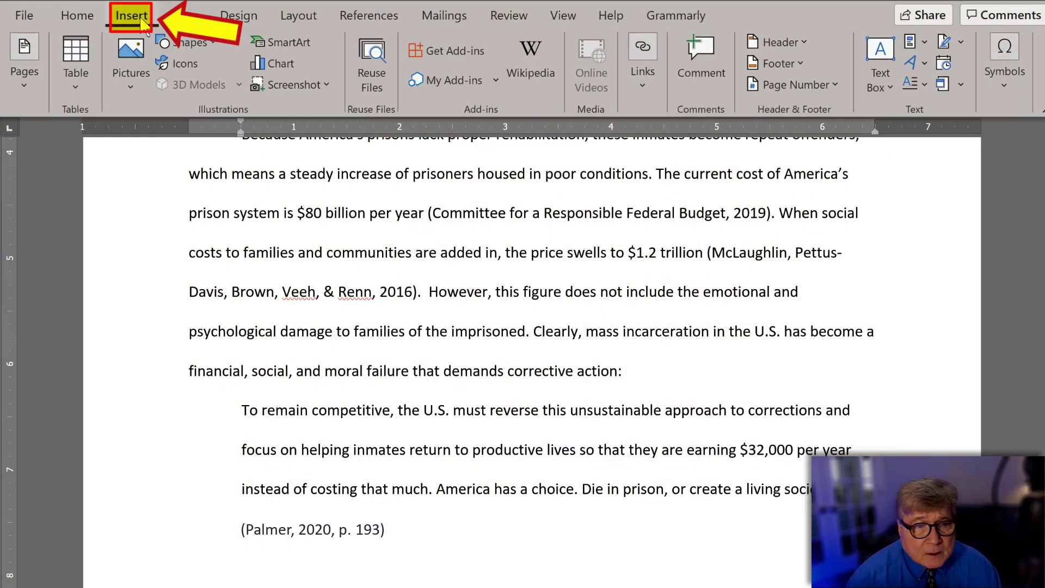
click(25, 89)
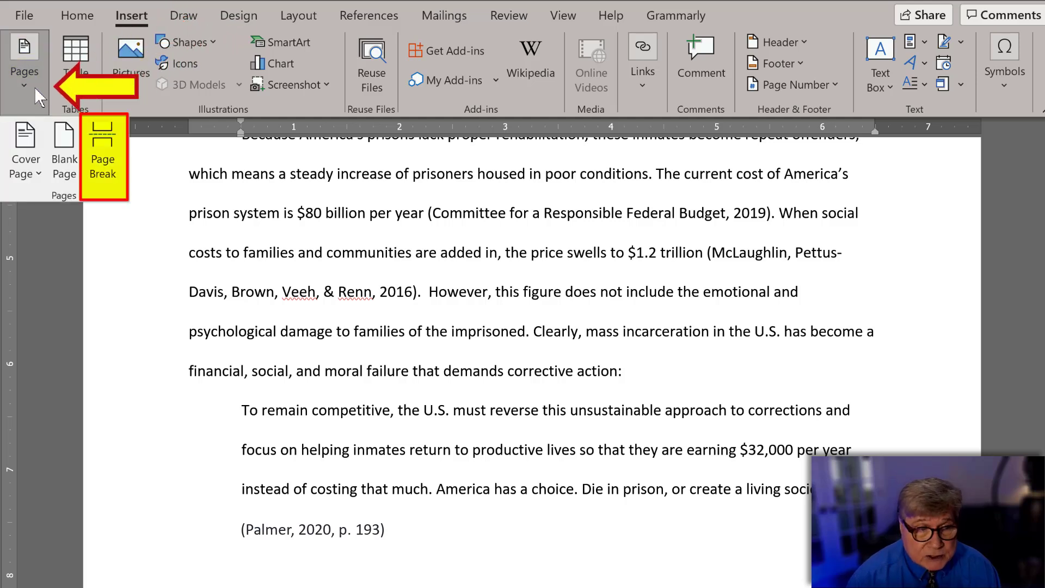
click(104, 148)
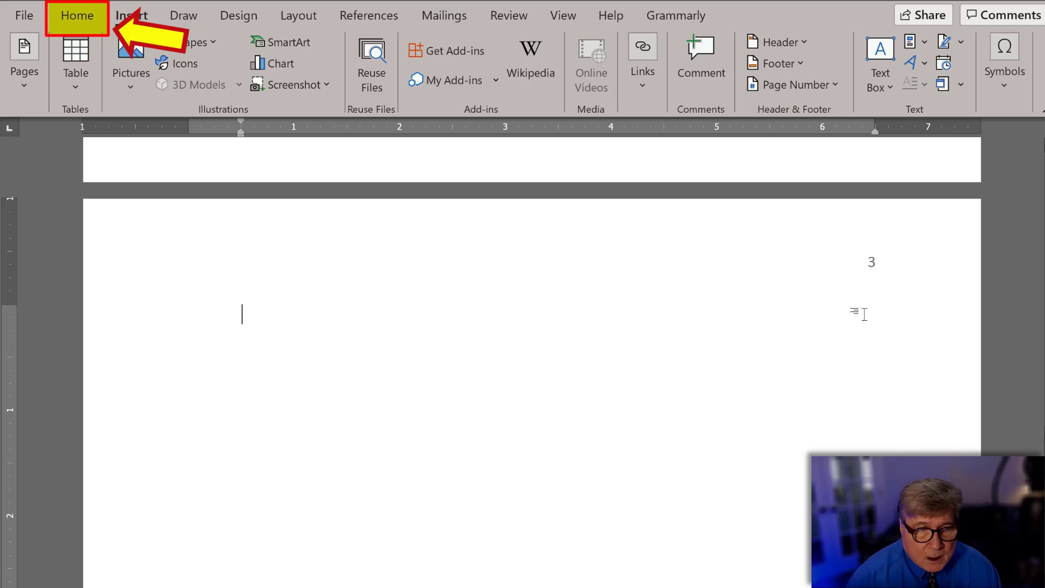
Step: Add the centred, bold heading "References" on the first line of page 3
click(75, 20)
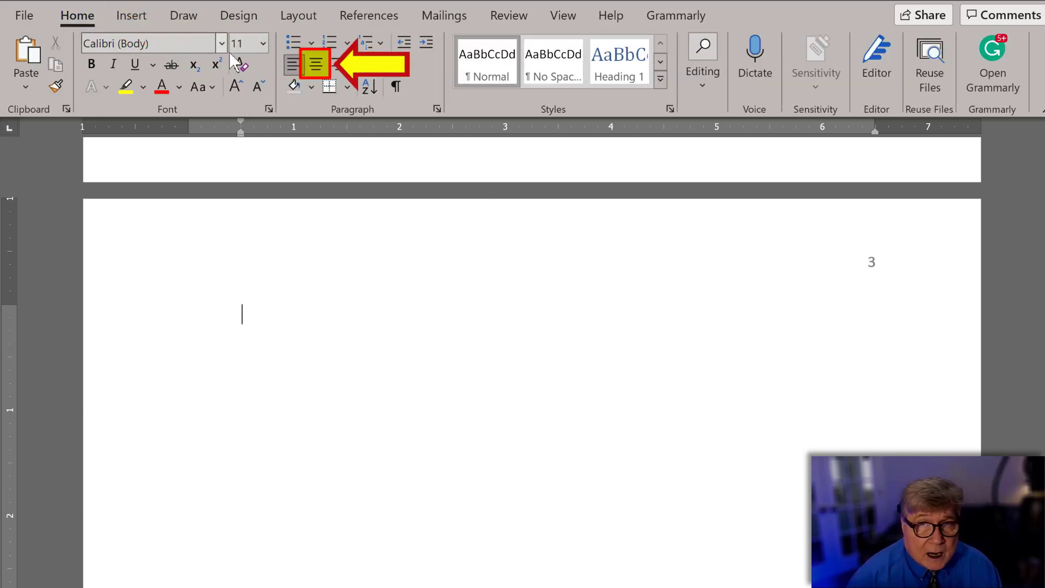
click(316, 67)
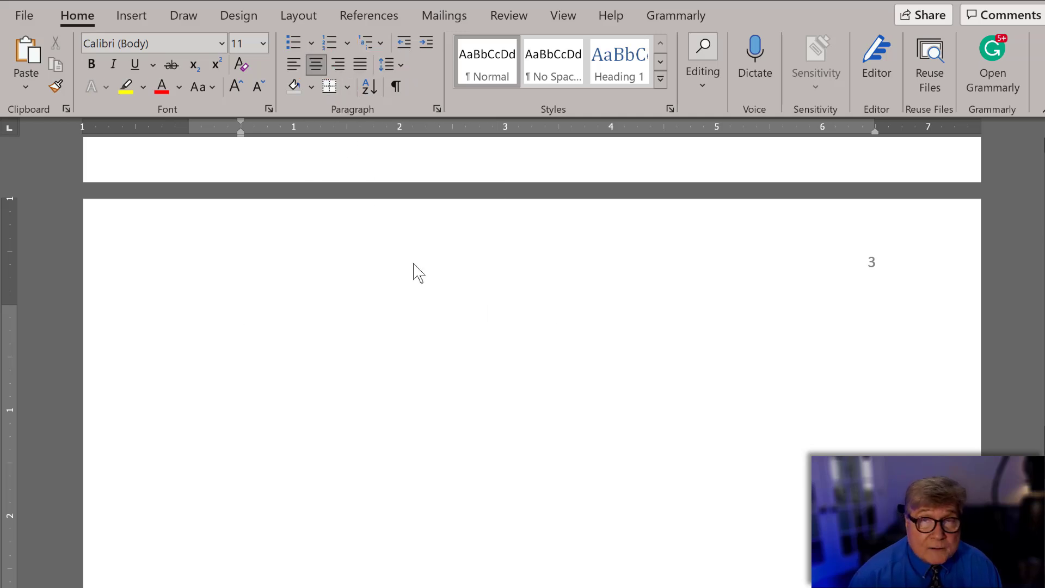
text(Ref)
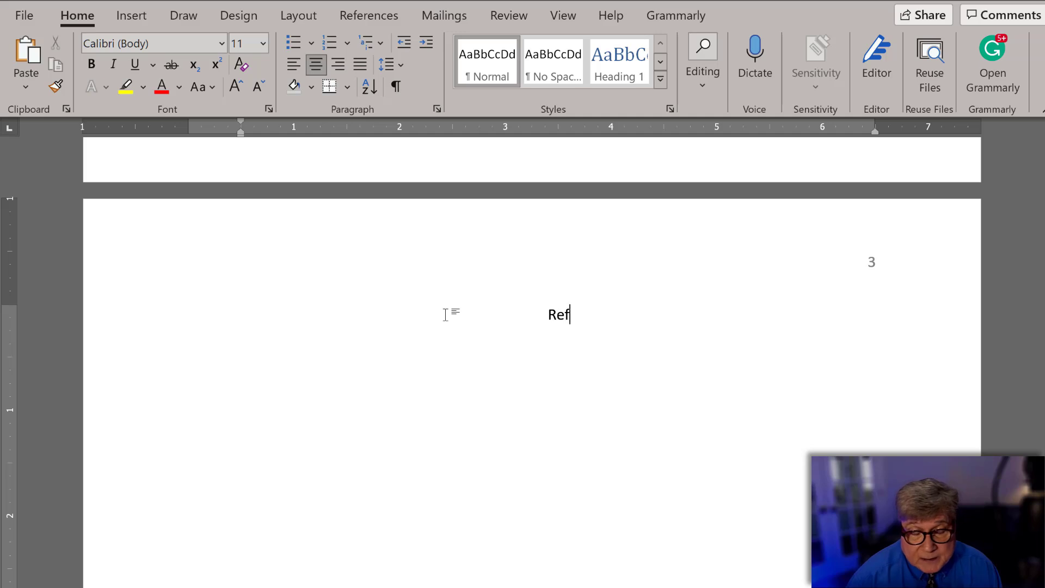
text(erences)
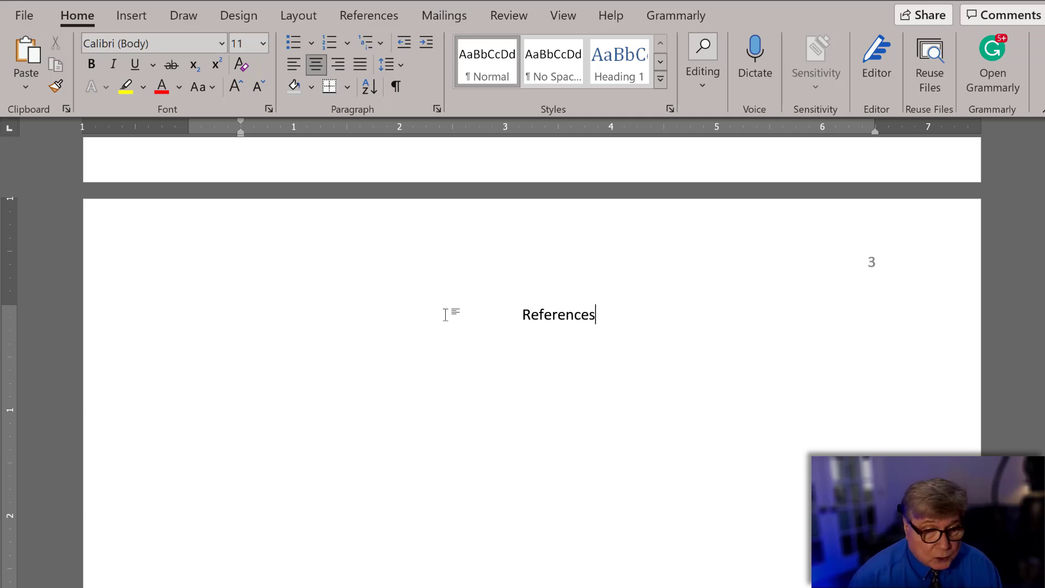
drag(618, 322, 513, 296)
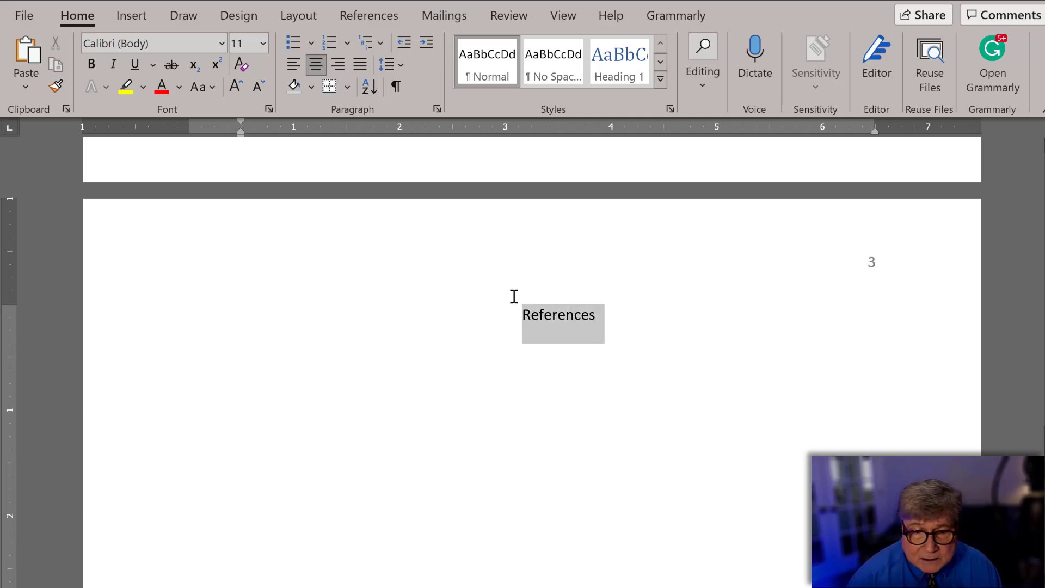
click(92, 64)
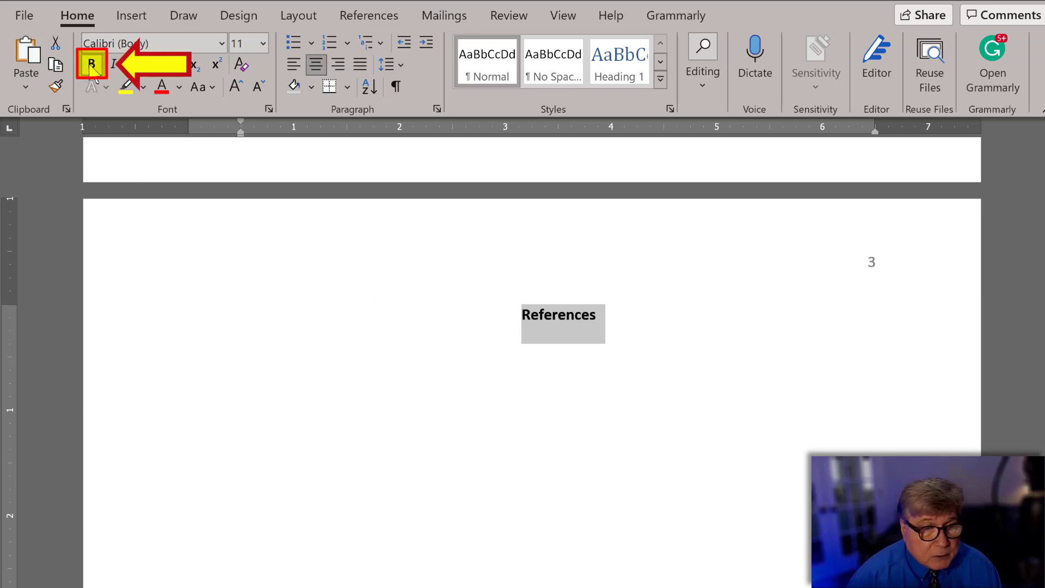
click(604, 319)
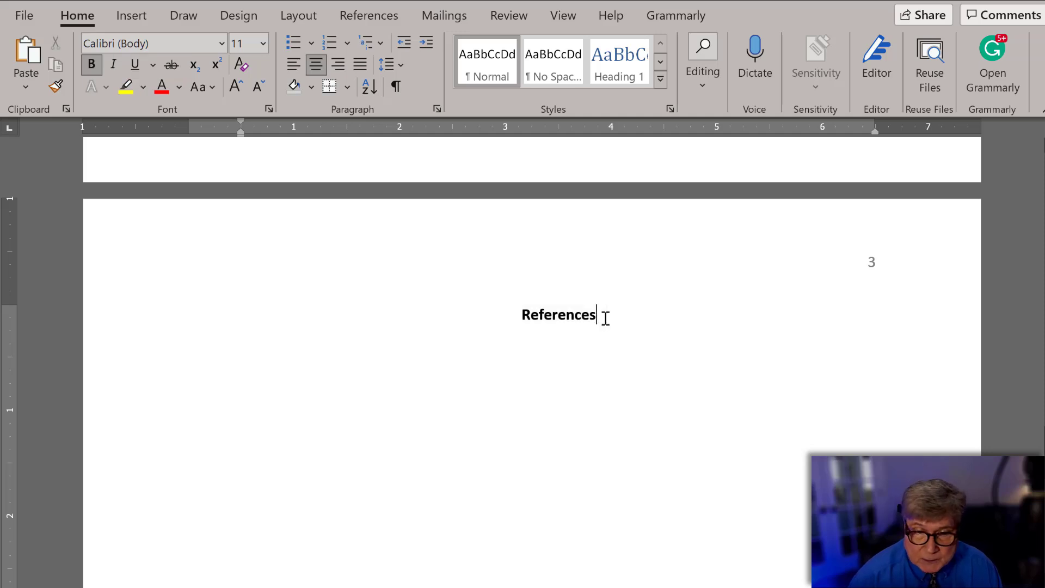
key(Return)
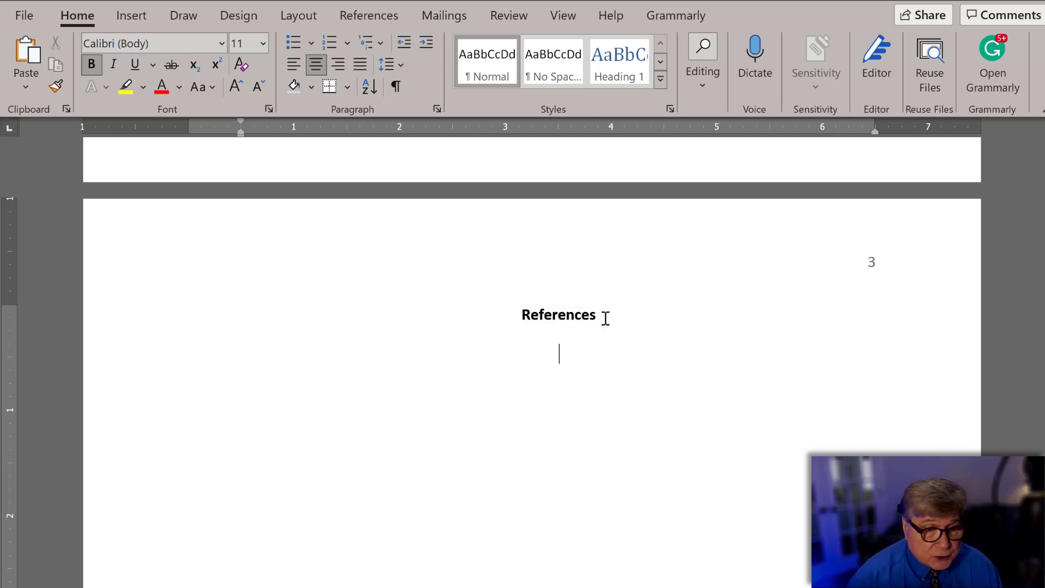
click(102, 68)
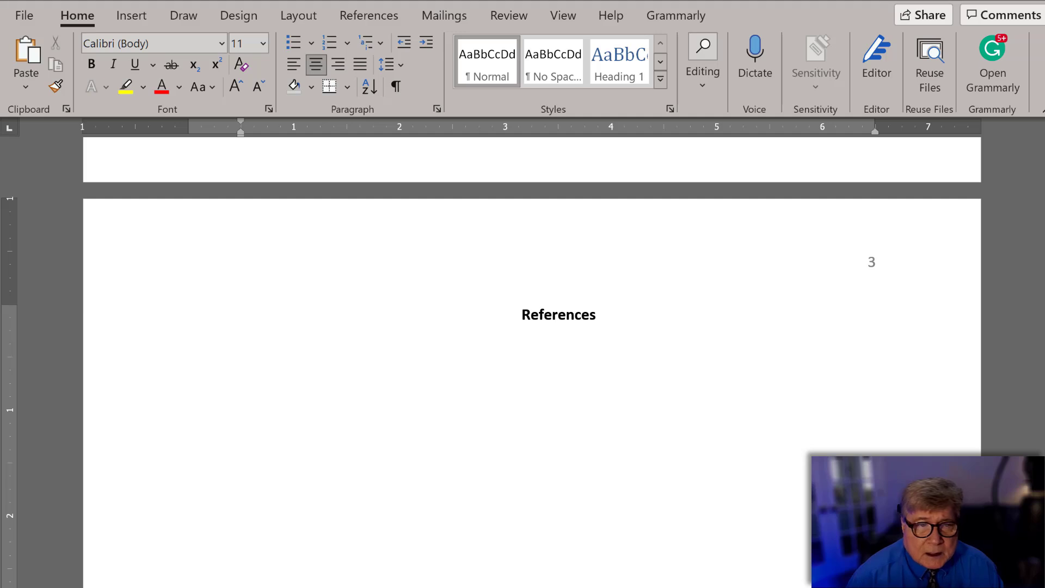
click(293, 66)
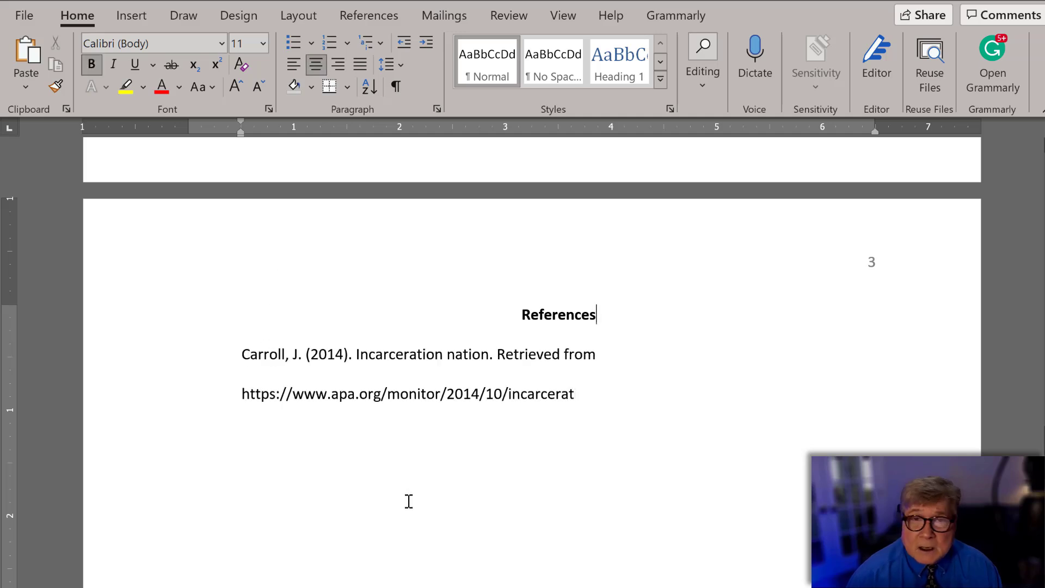
click(596, 394)
key(Return)
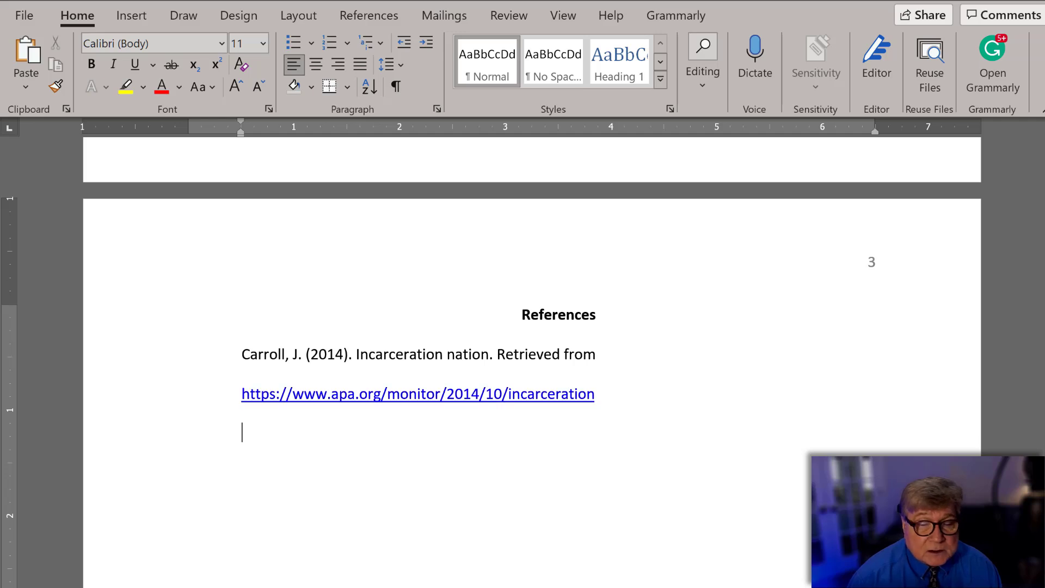